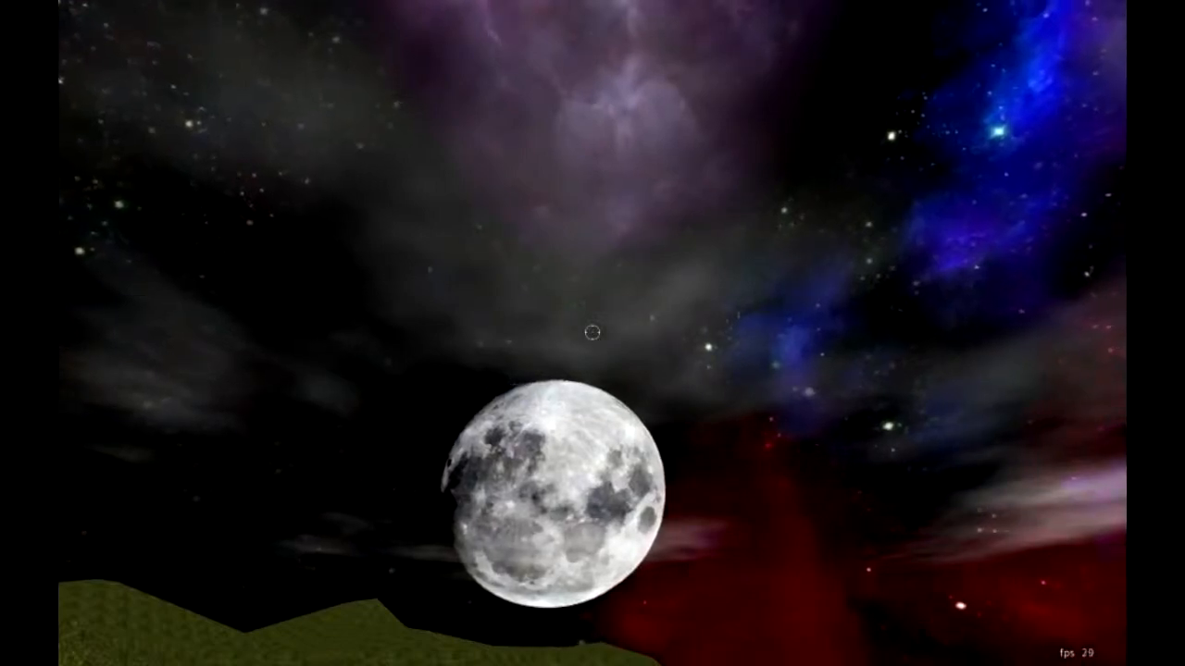
key(e)
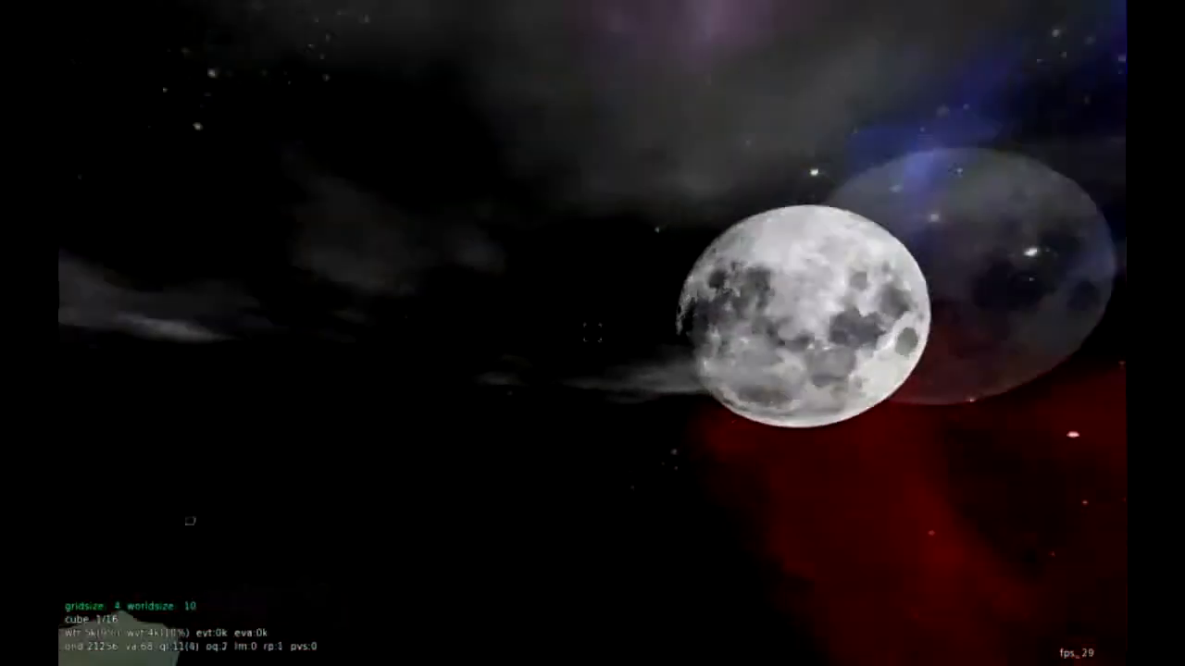
key(w)
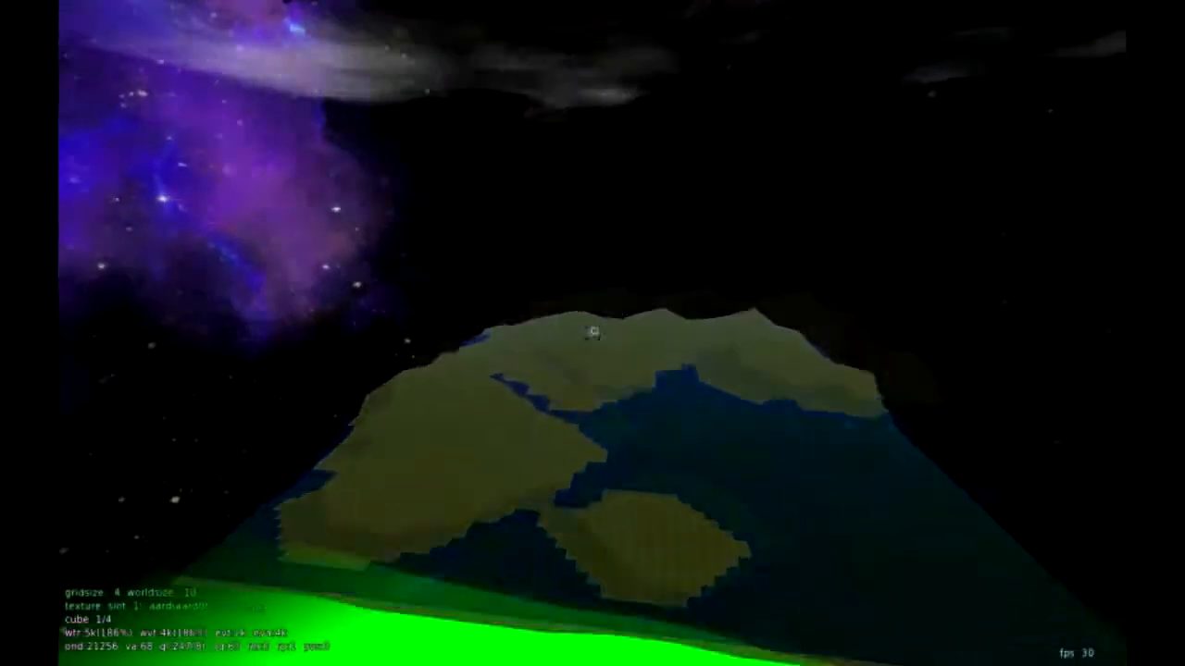
key(e)
key(w)
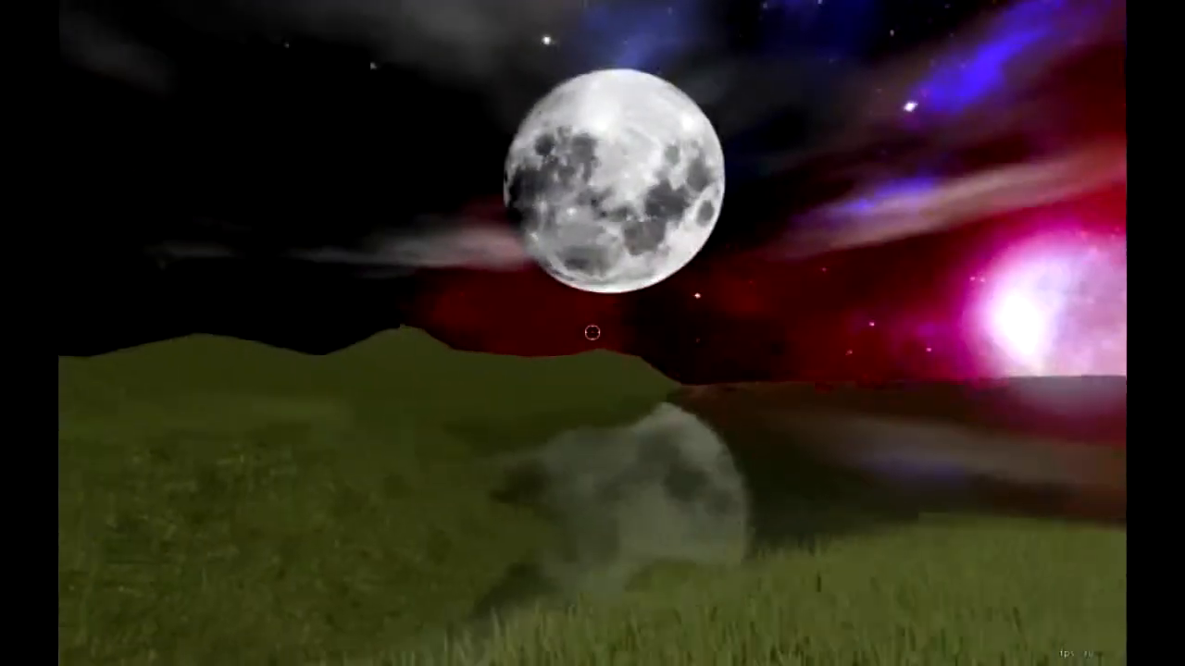
key(w)
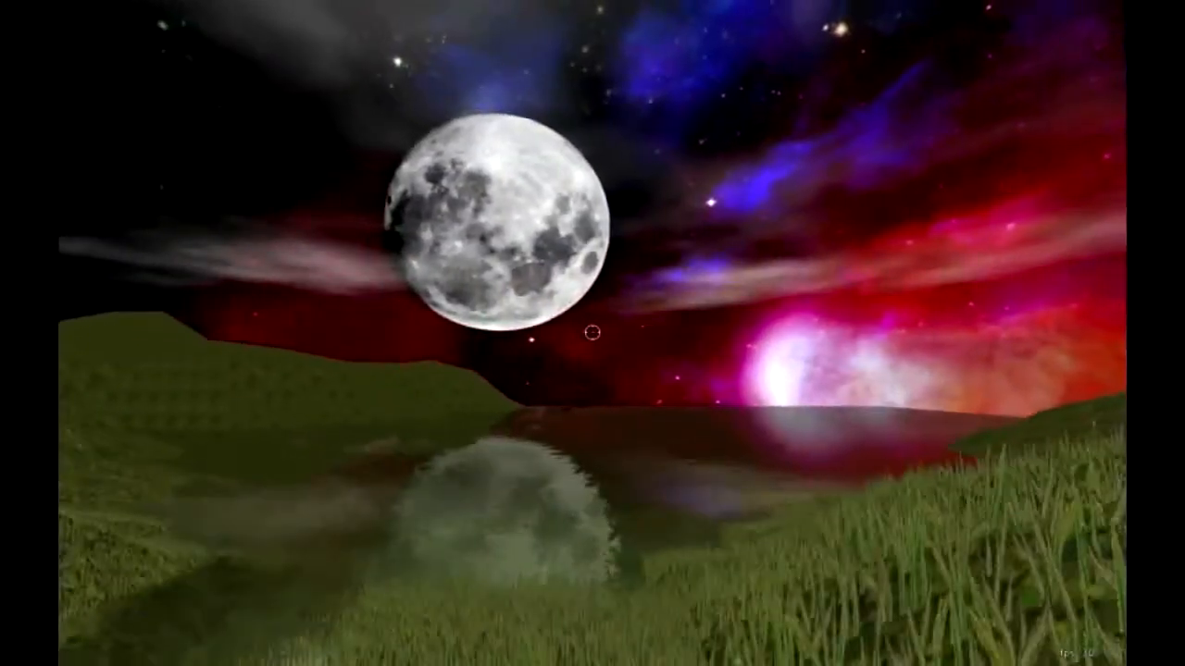
key(w)
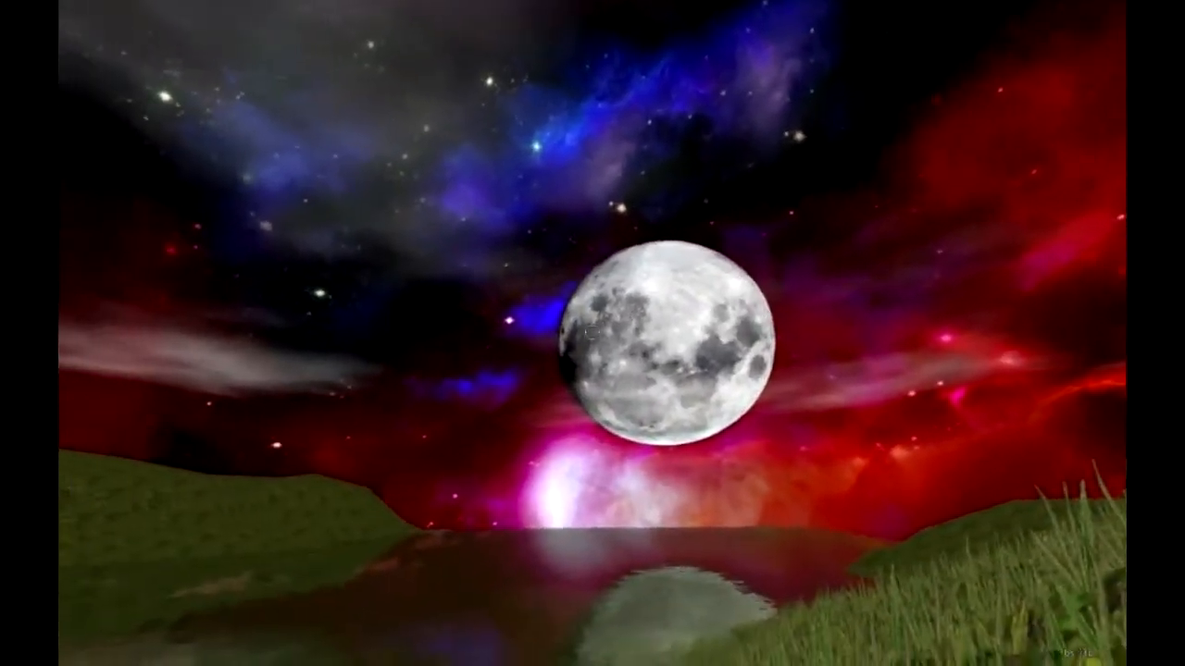
- Enter edit mode and apply the hill skybox to the map
key(e)
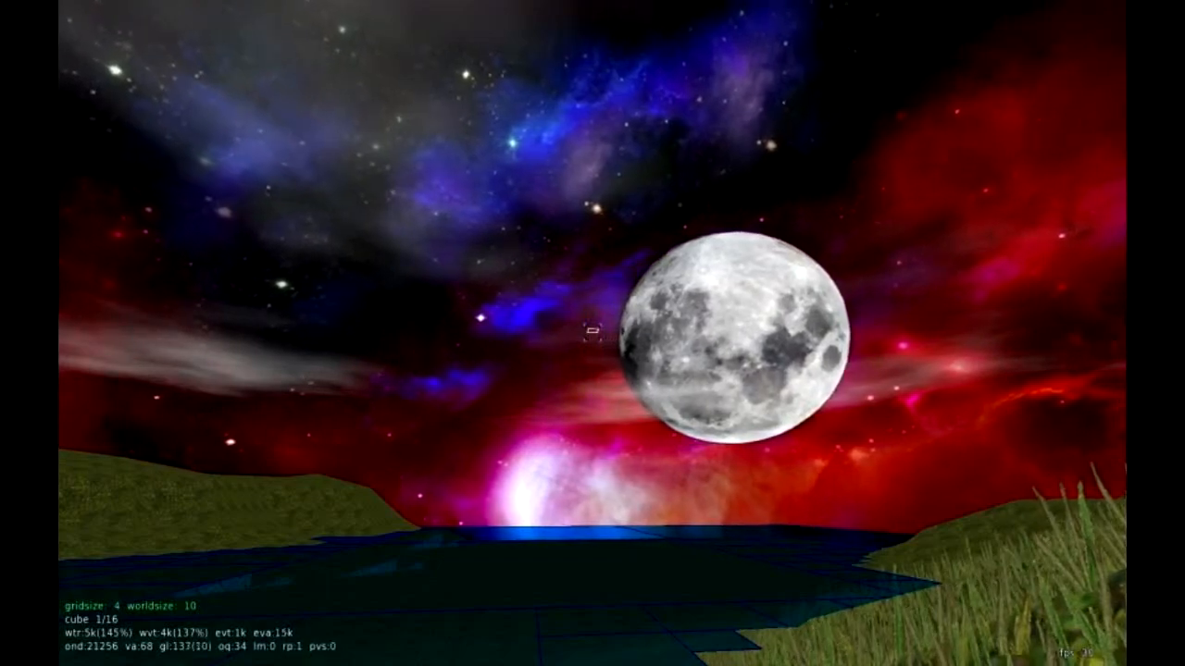
key(F5)
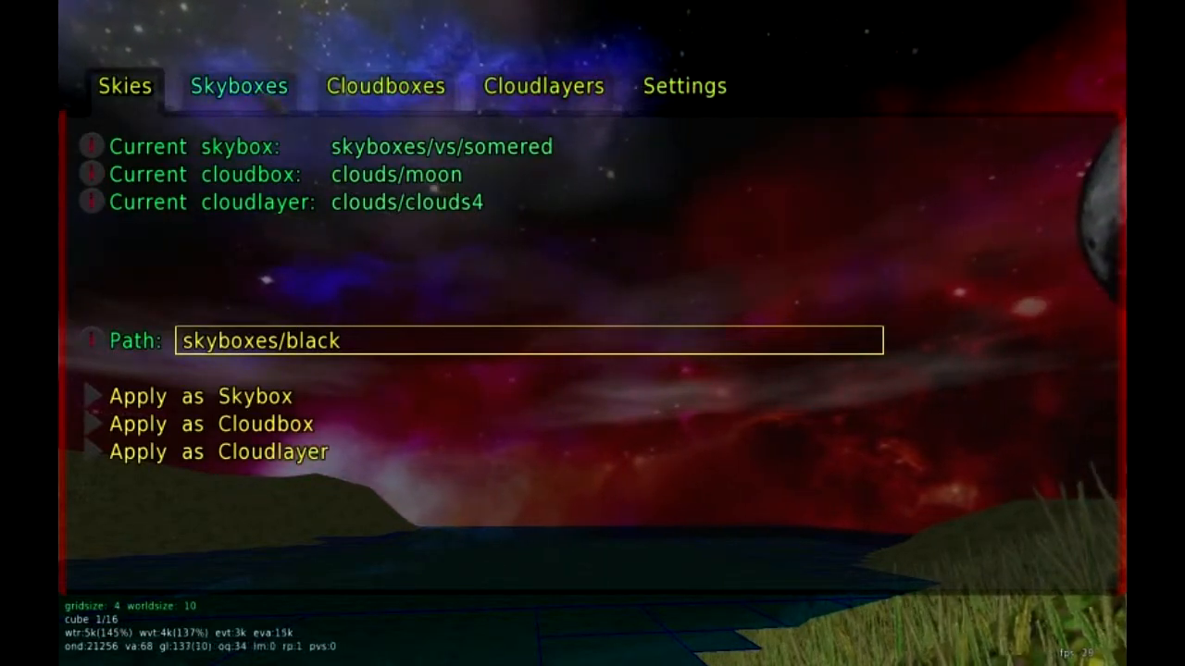
click(239, 86)
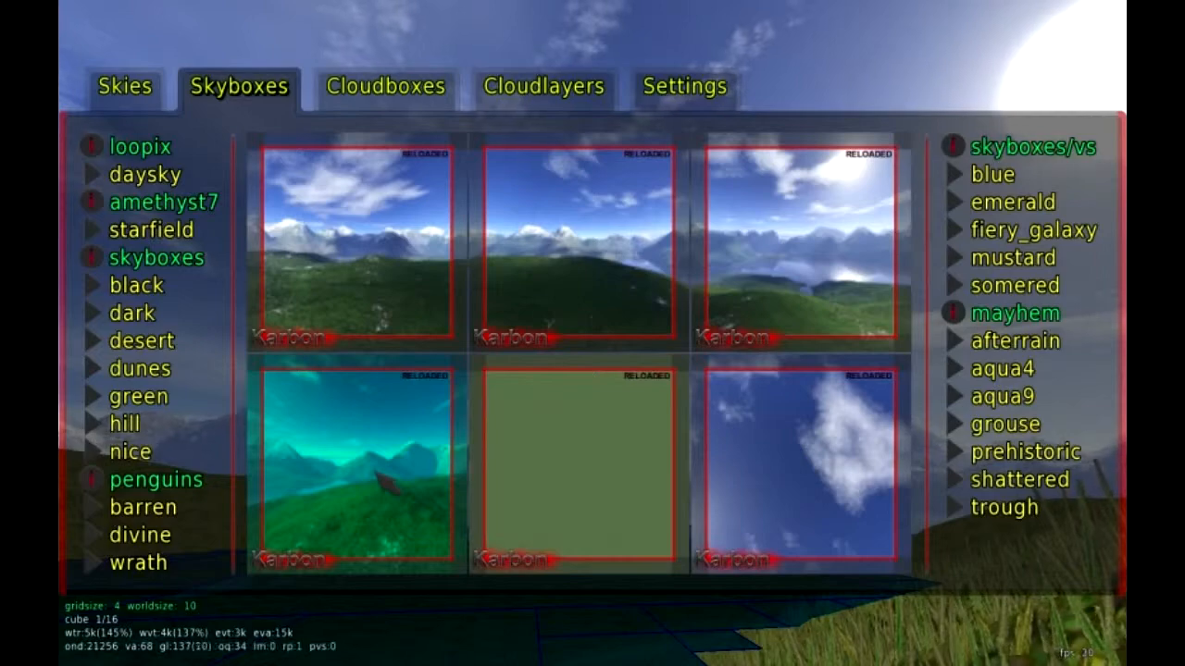
key(Escape)
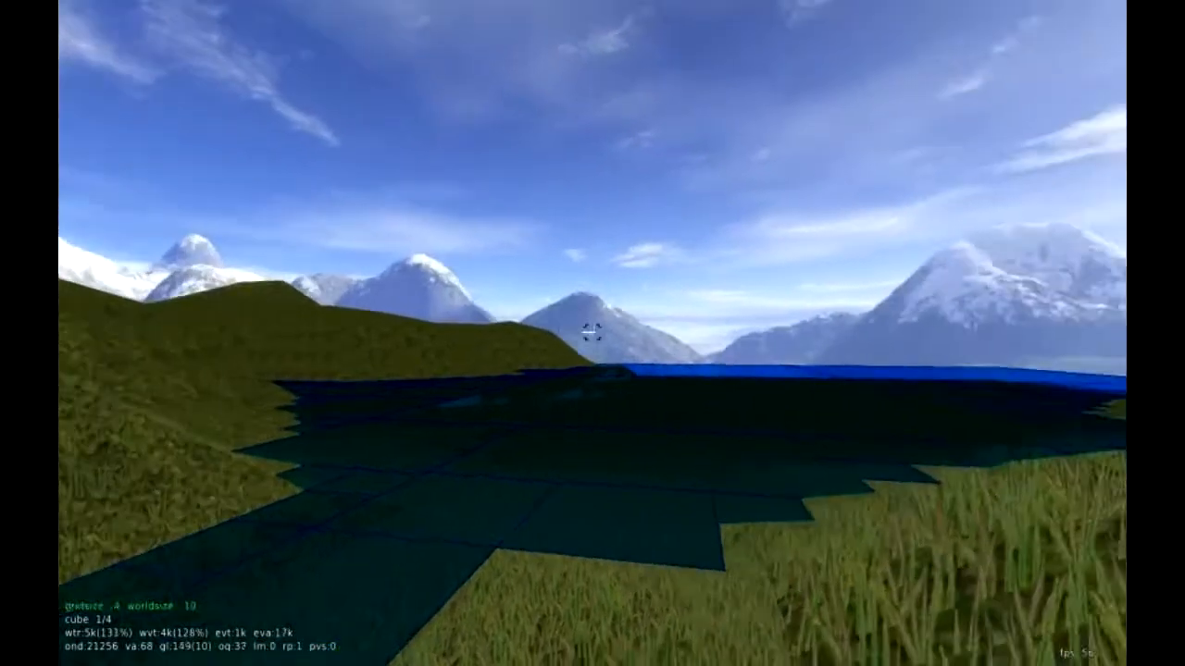
- Preview the moon cloudbox among the available cloudboxes and examine how it appears in the map's sky from several viewpoints
key(F4)
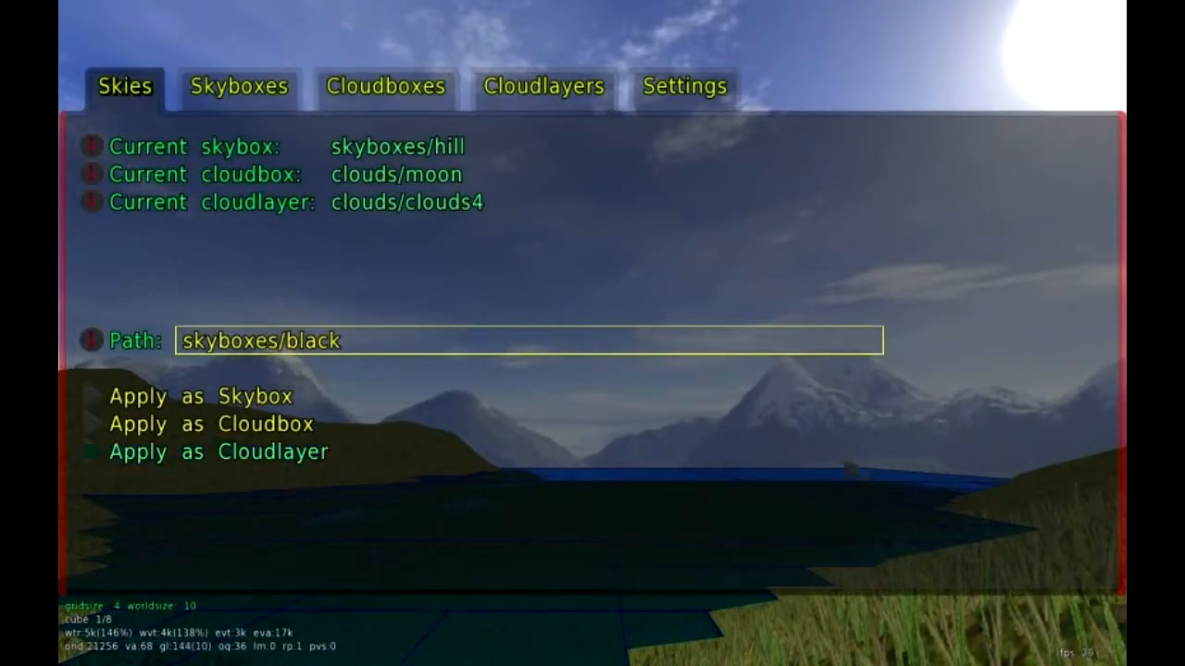
click(361, 98)
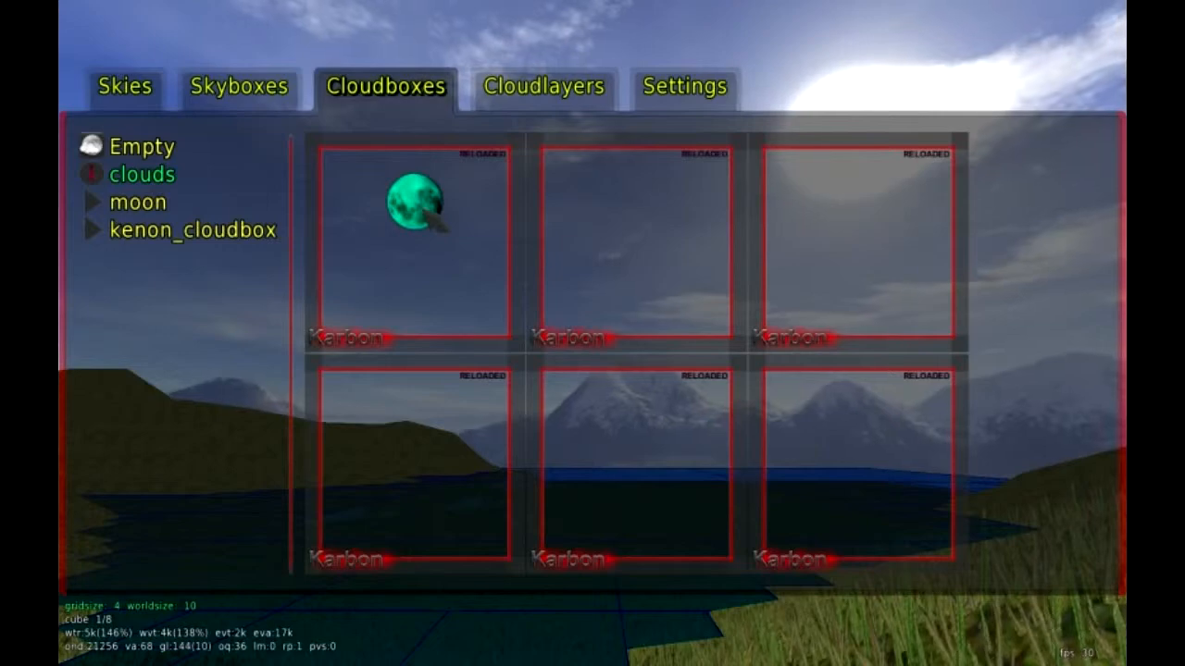
click(426, 212)
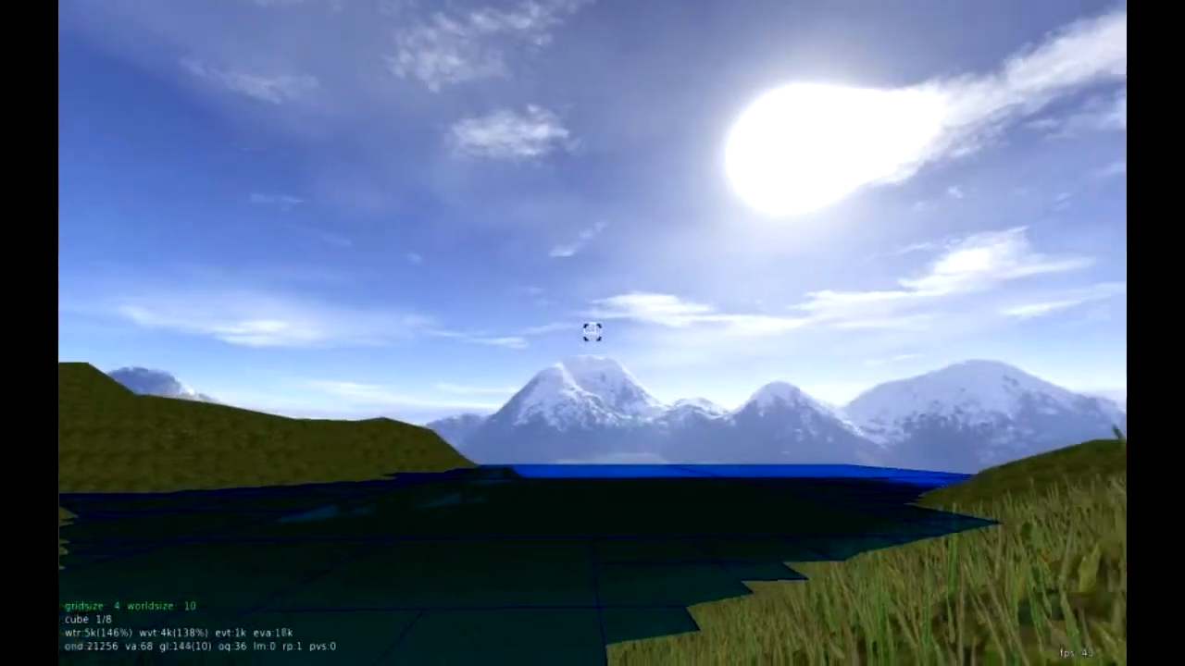
key(w)
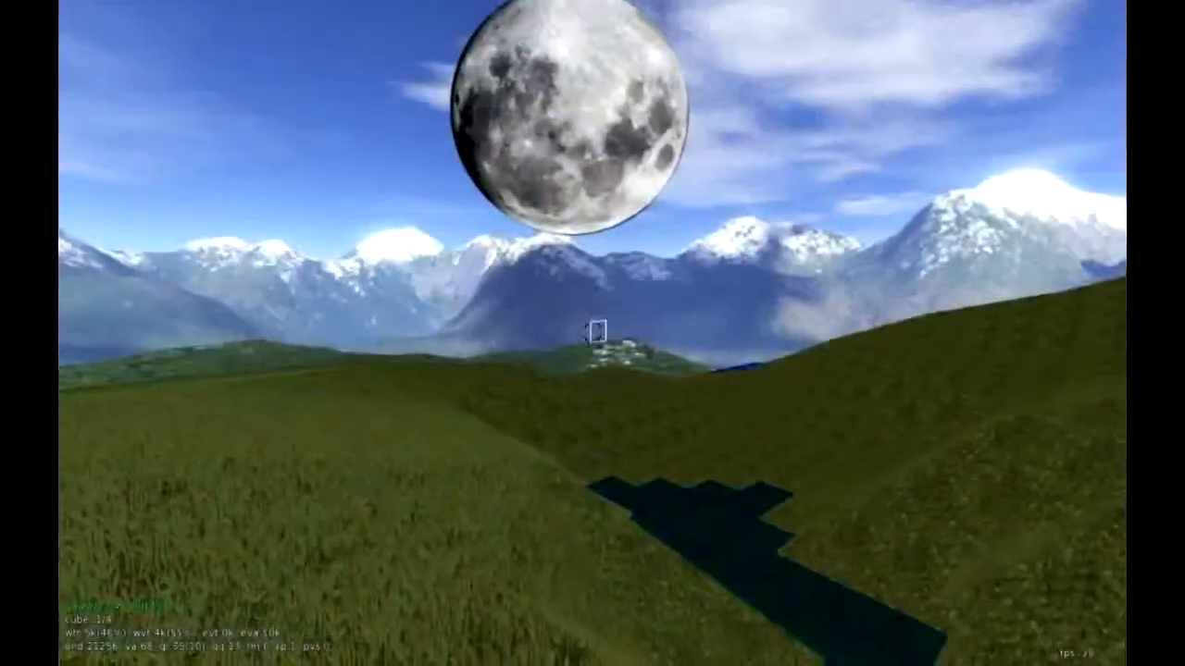
key(w)
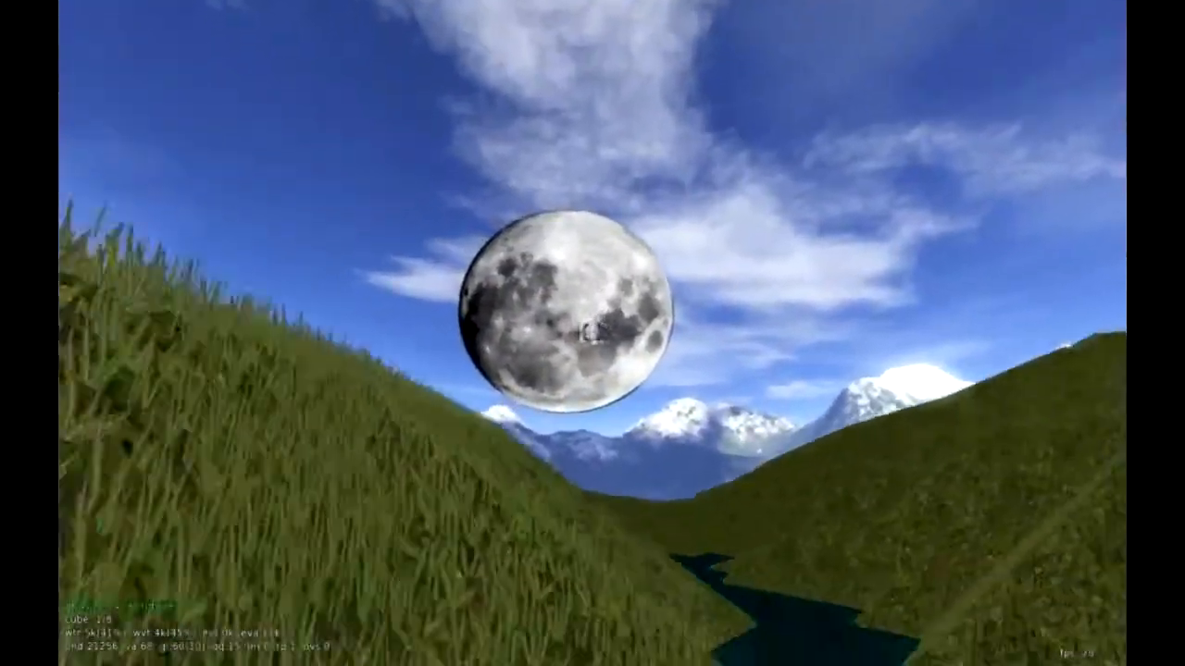
key(F5)
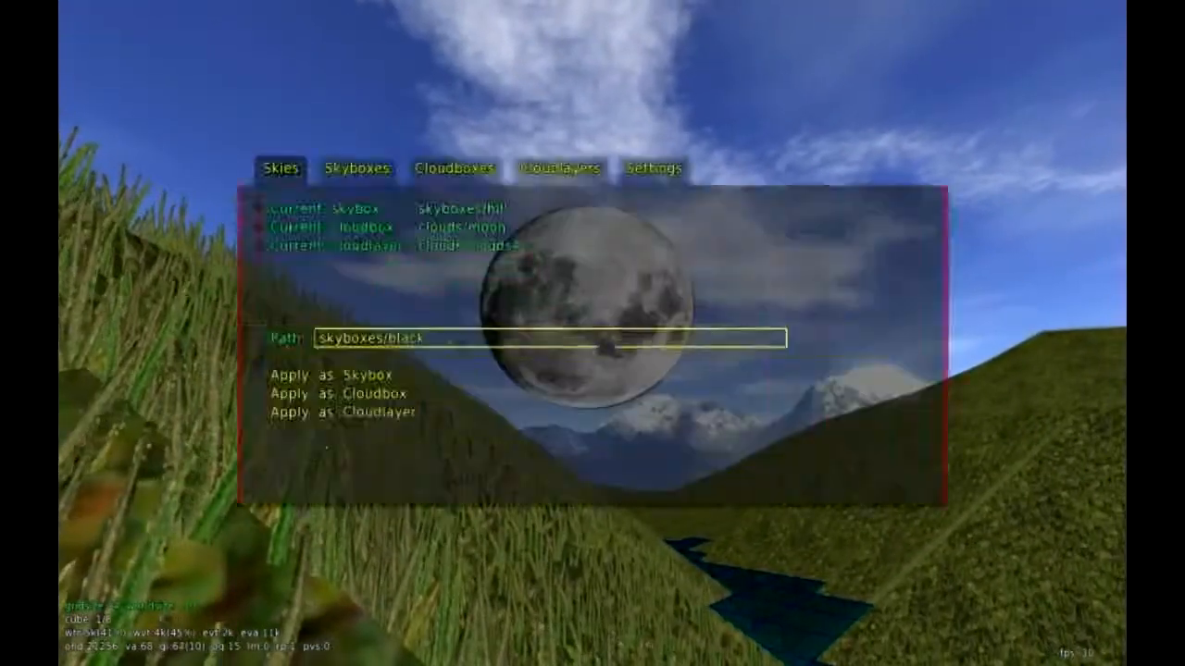
key(Escape)
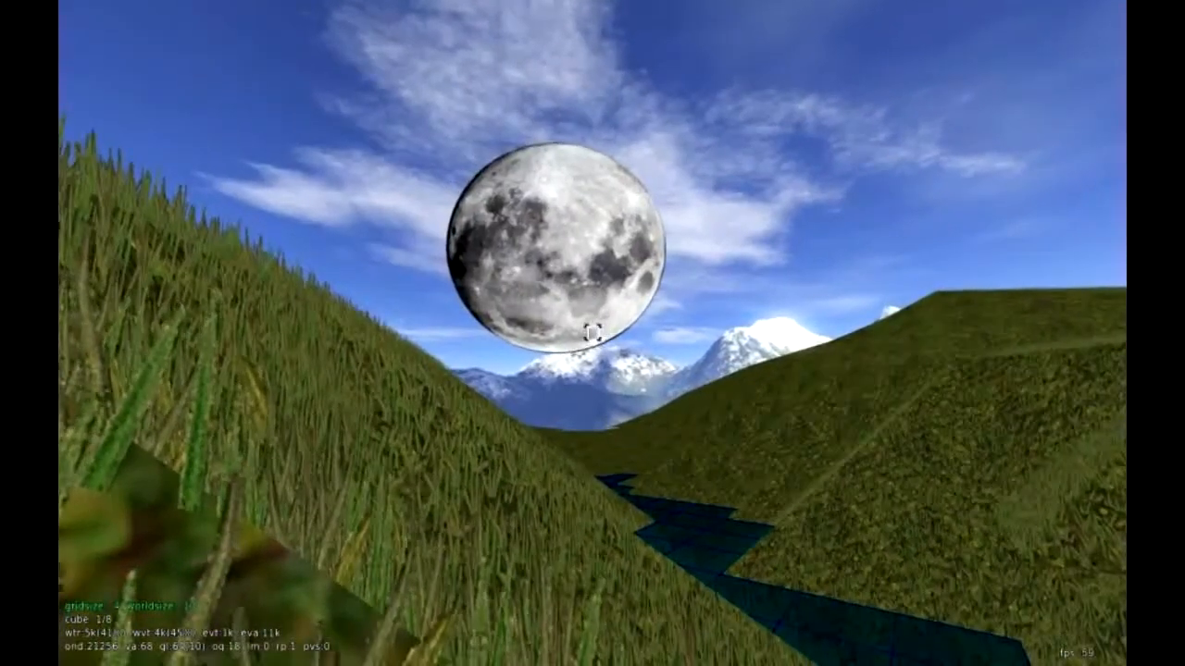
key(w)
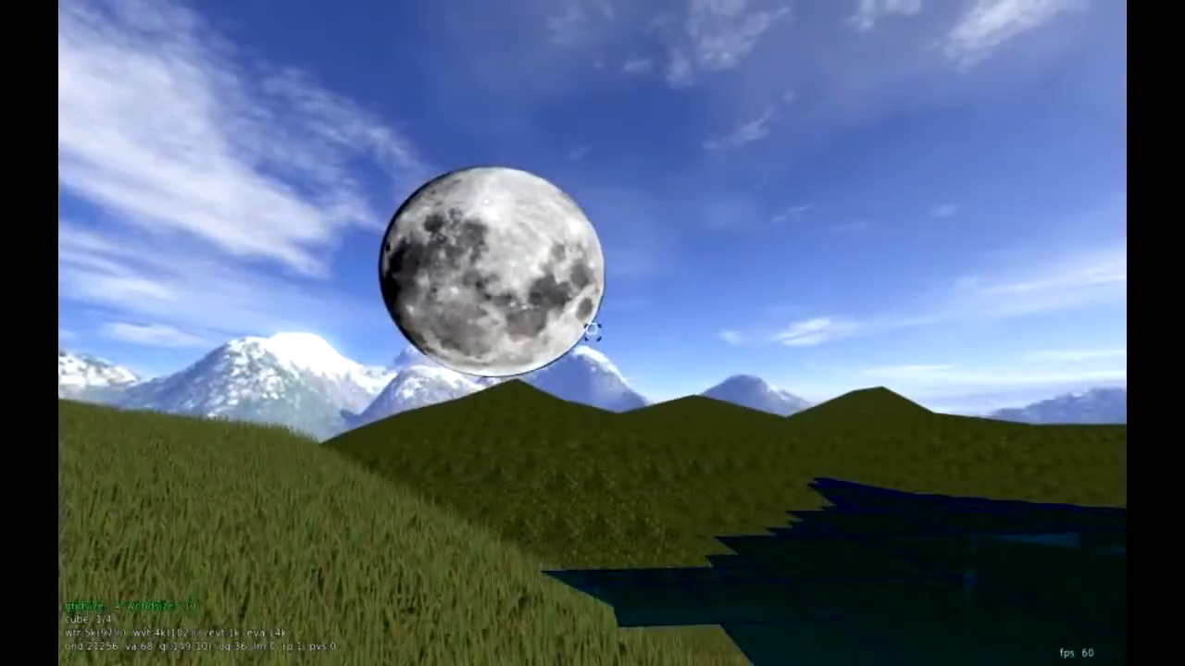
- Review the available cloudlayers and preview a cloud texture over the landscape
key(F5)
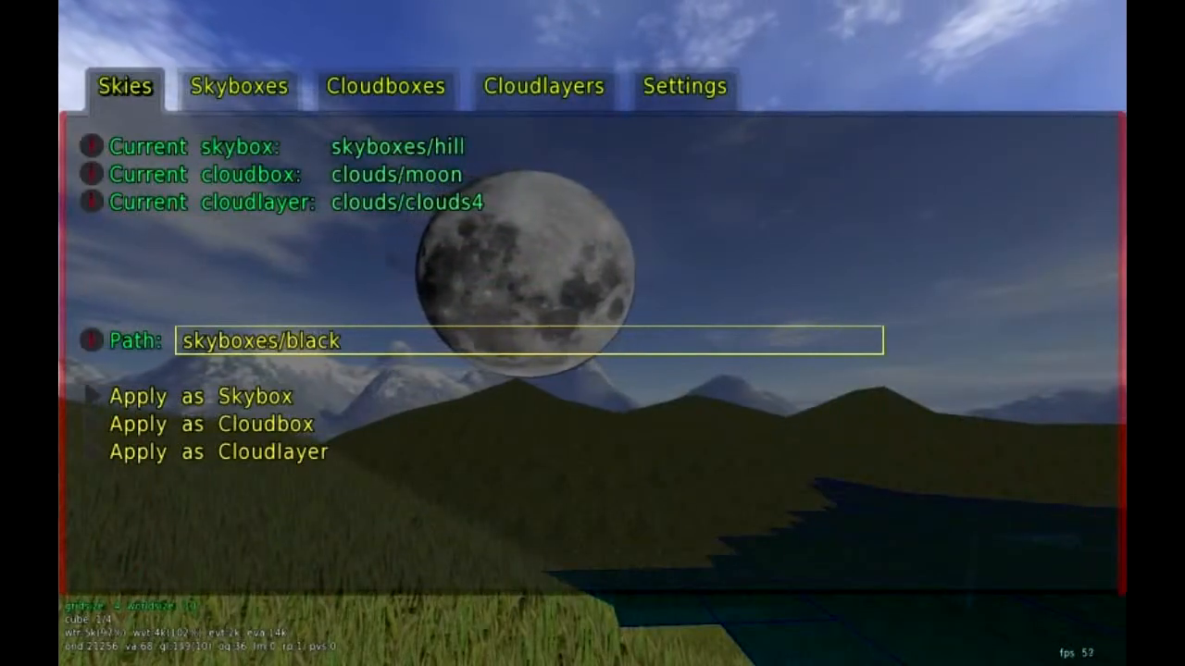
click(540, 113)
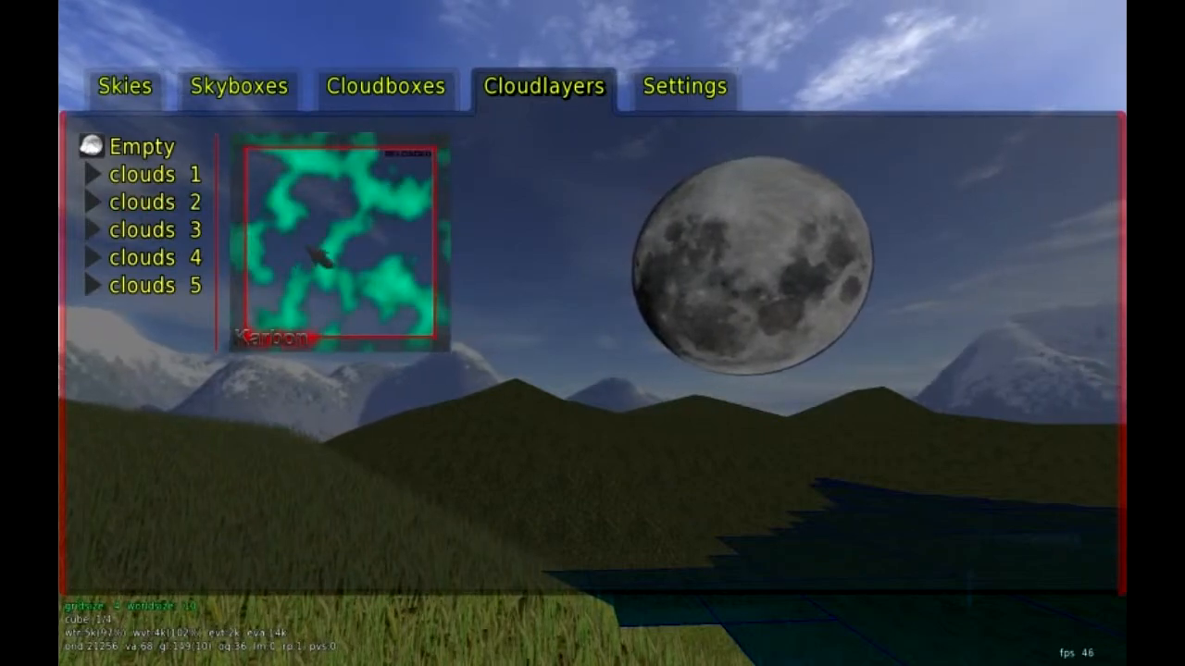
key(Escape)
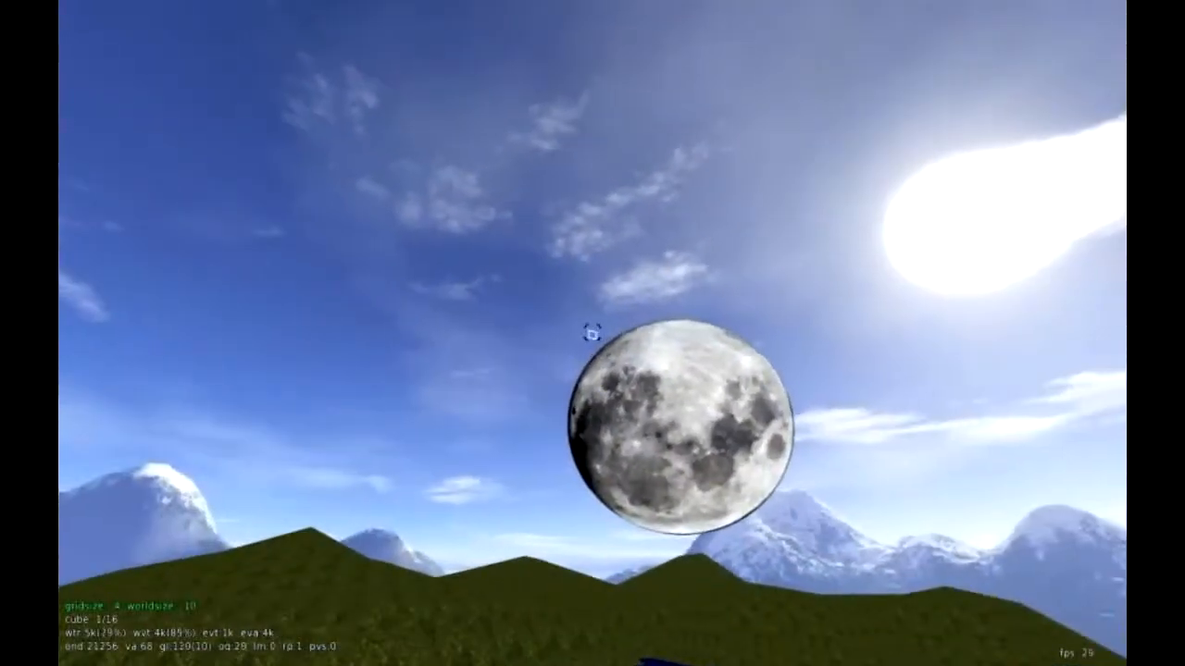
- Try skybox spin values of 70 and 2 in the sky settings
key(F6)
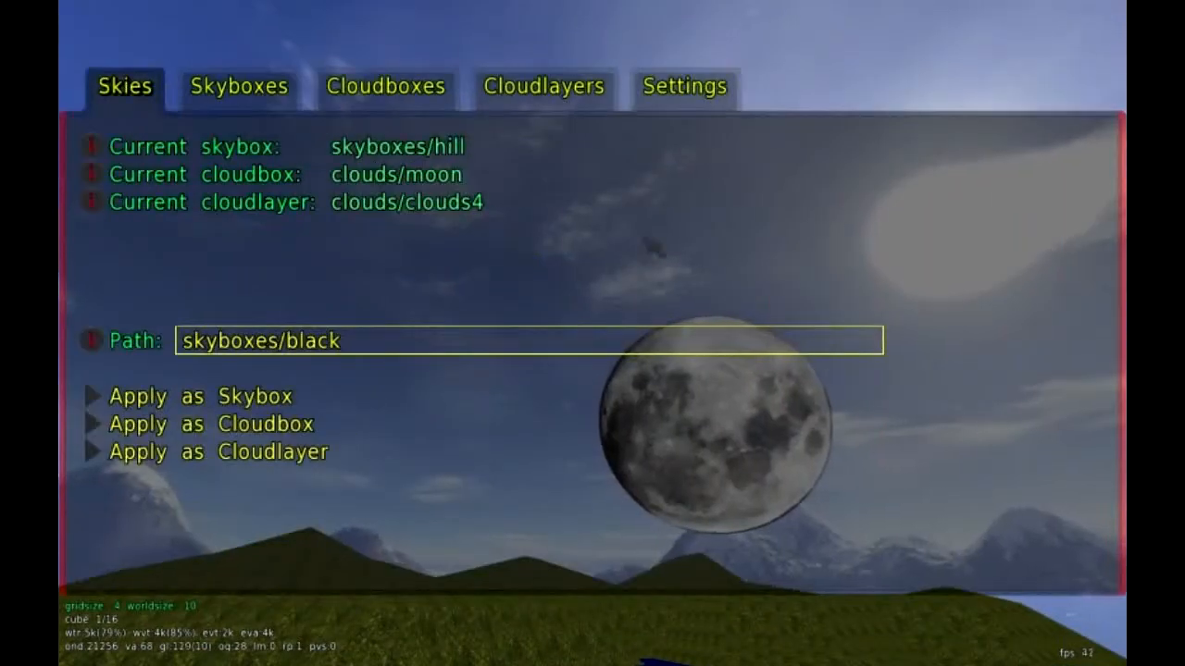
click(692, 104)
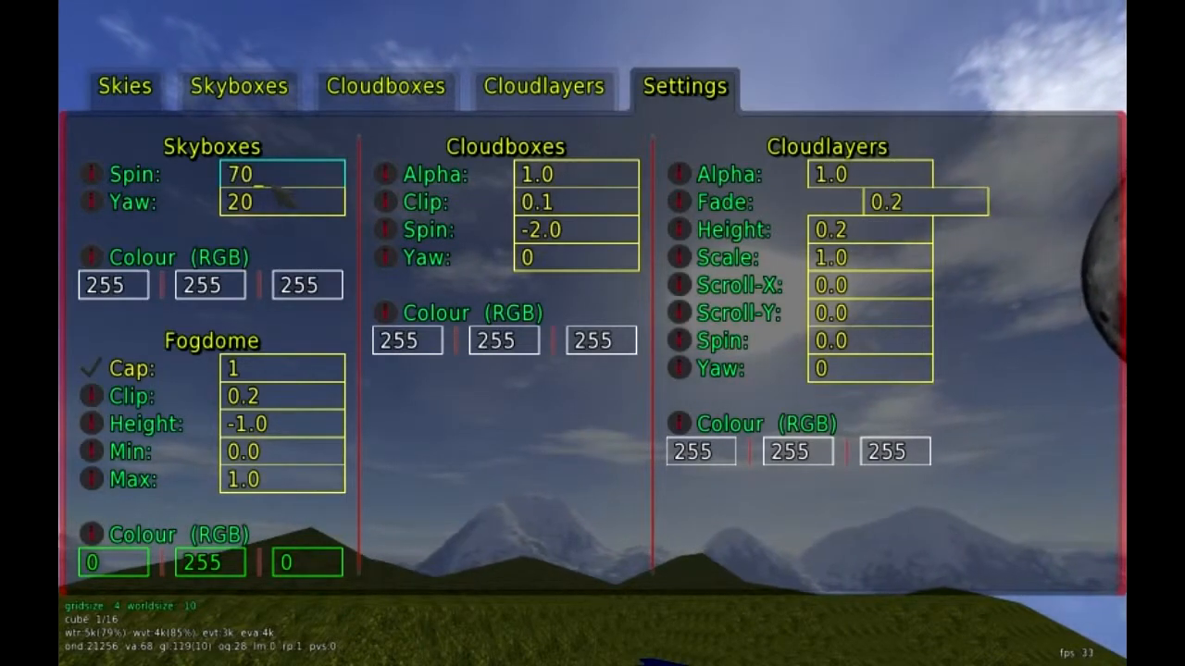
key(Return)
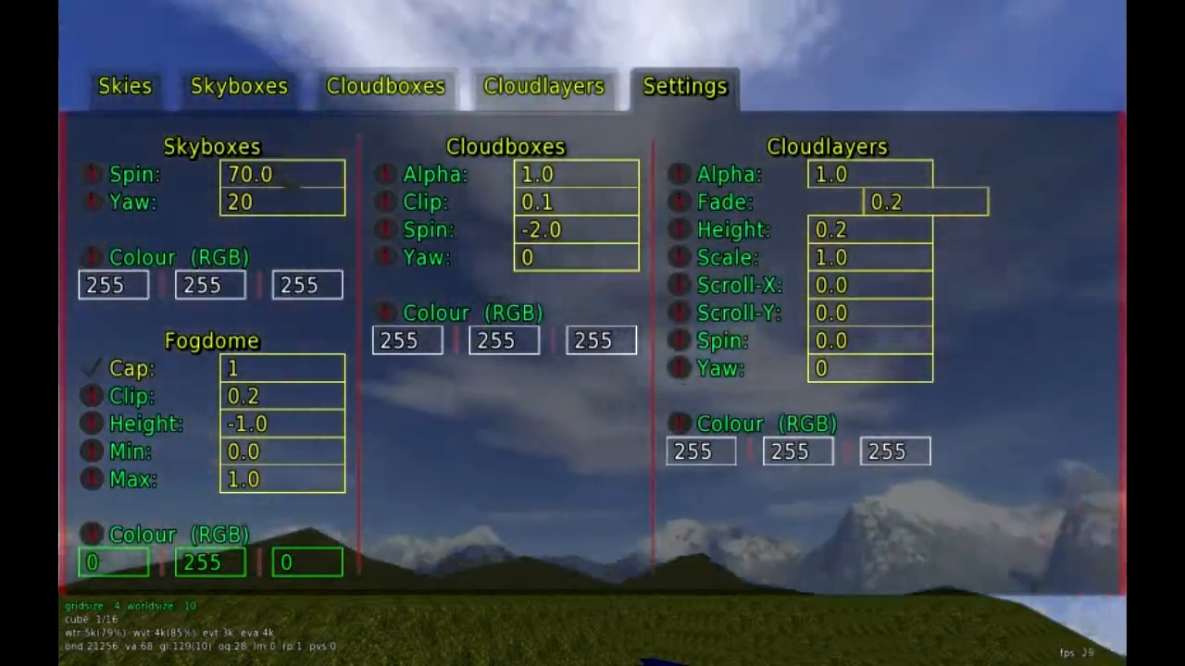
click(254, 174)
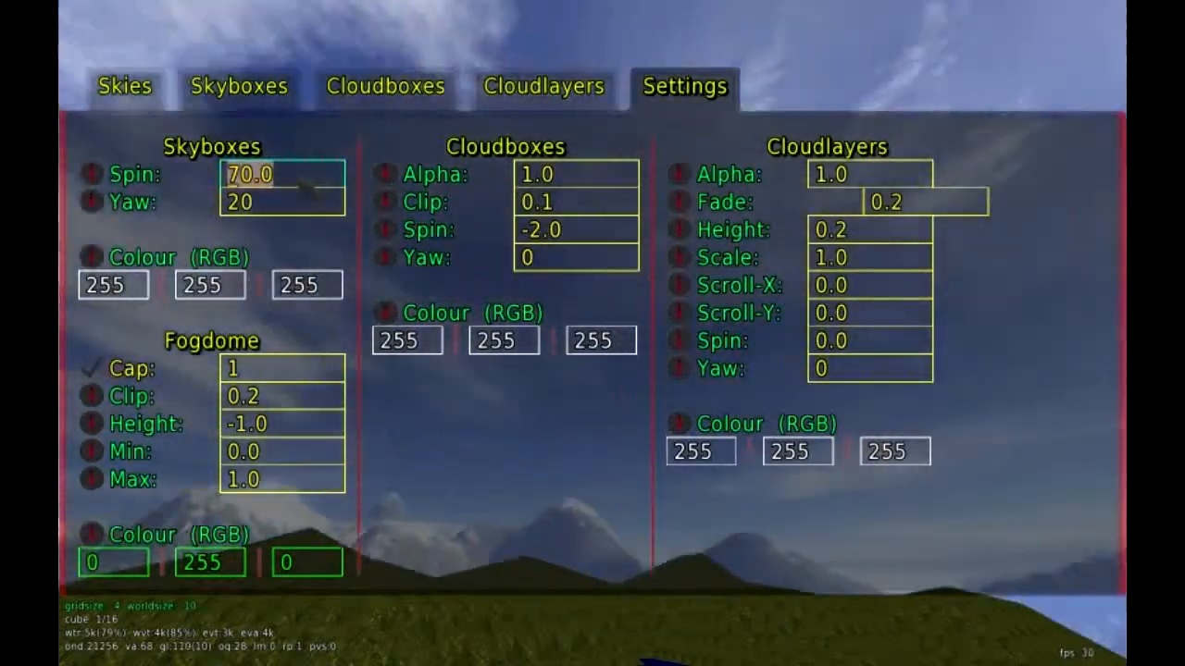
key(BackSpace)
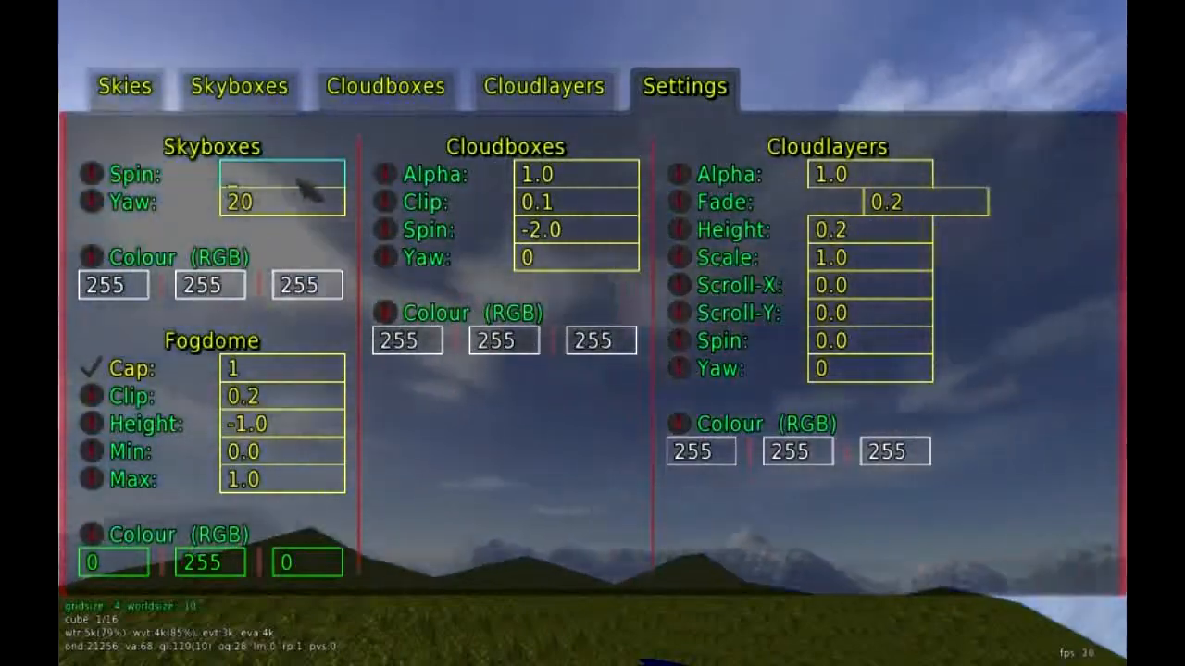
text(2)
key(Return)
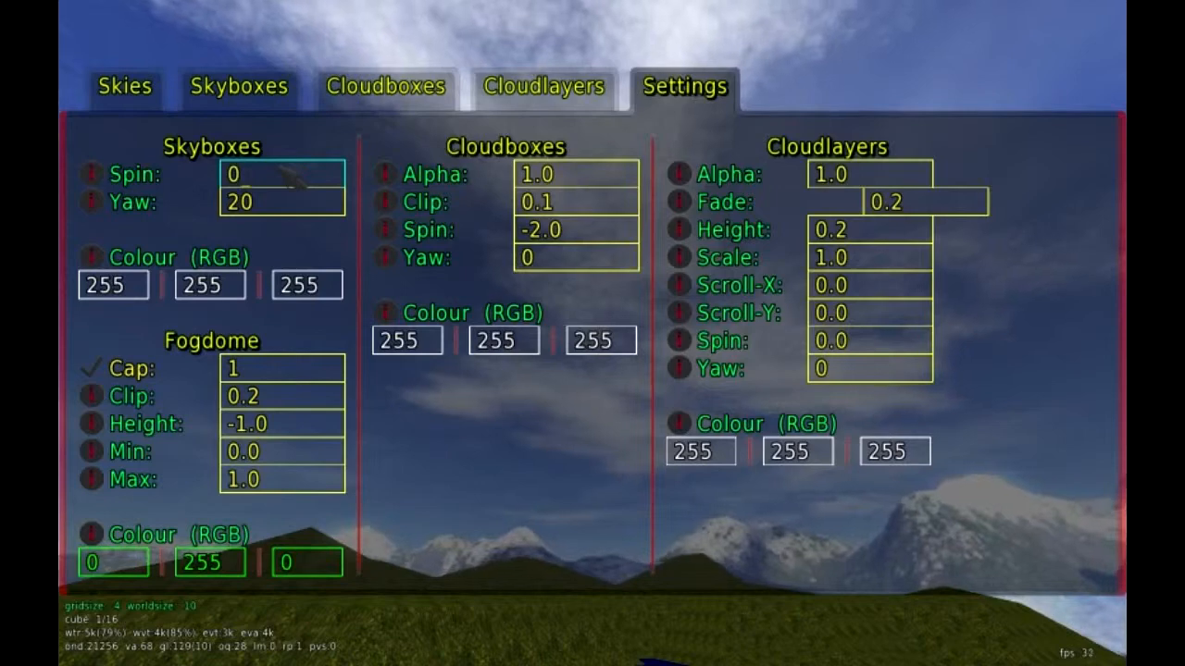
- Reset the skybox spin and yaw to 0, and set the spin to 30
key(Return)
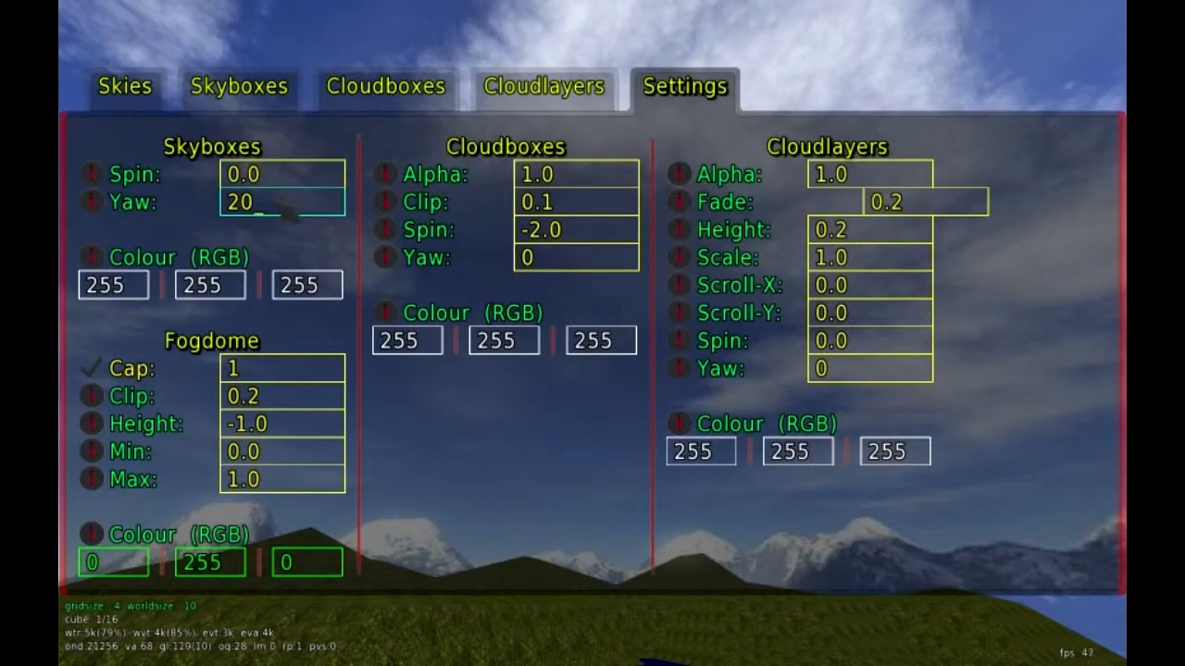
key(Return)
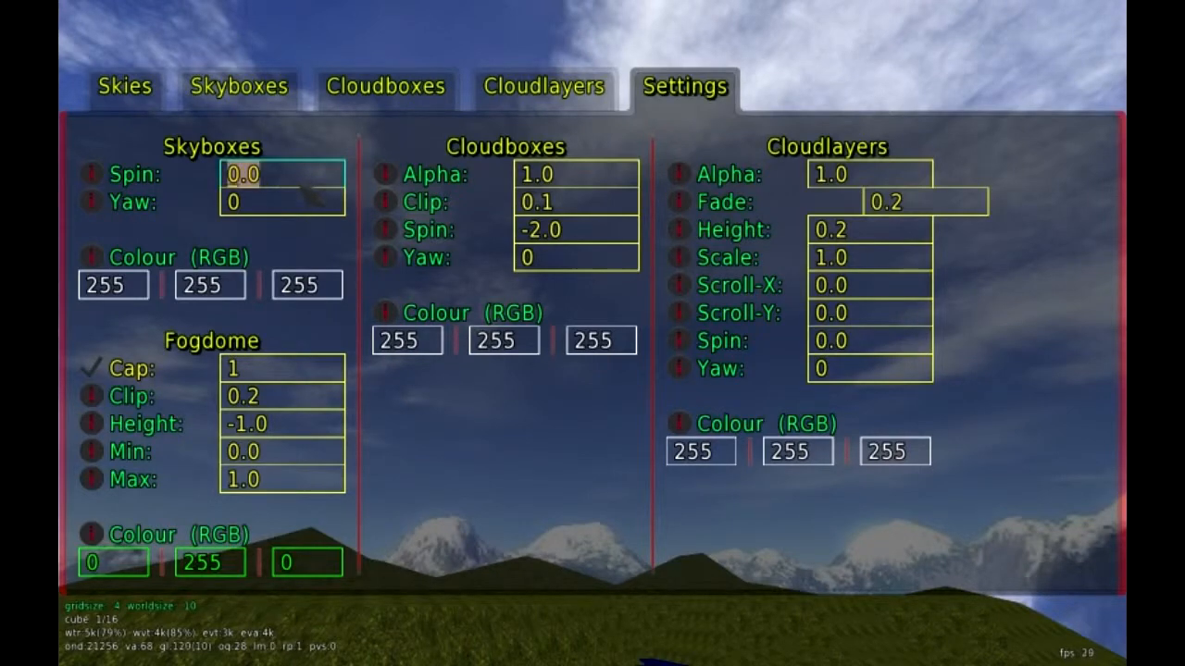
key(Return)
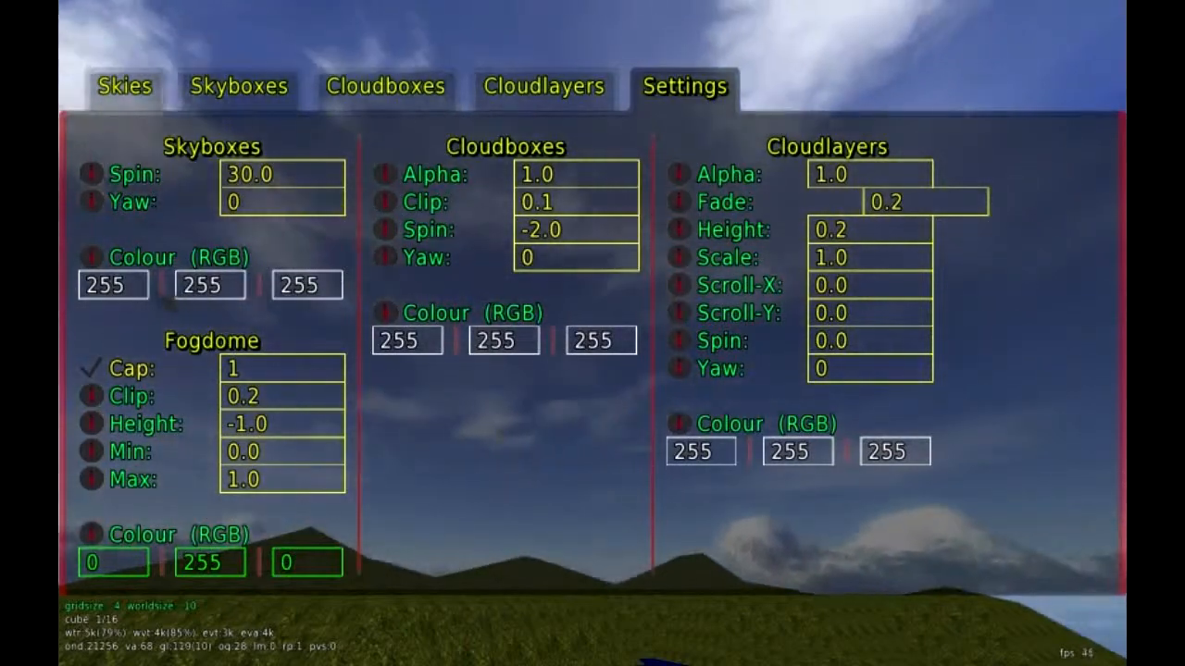
- Set the skybox colour to RGB 0, 0, 0 and return to the map view
click(144, 294)
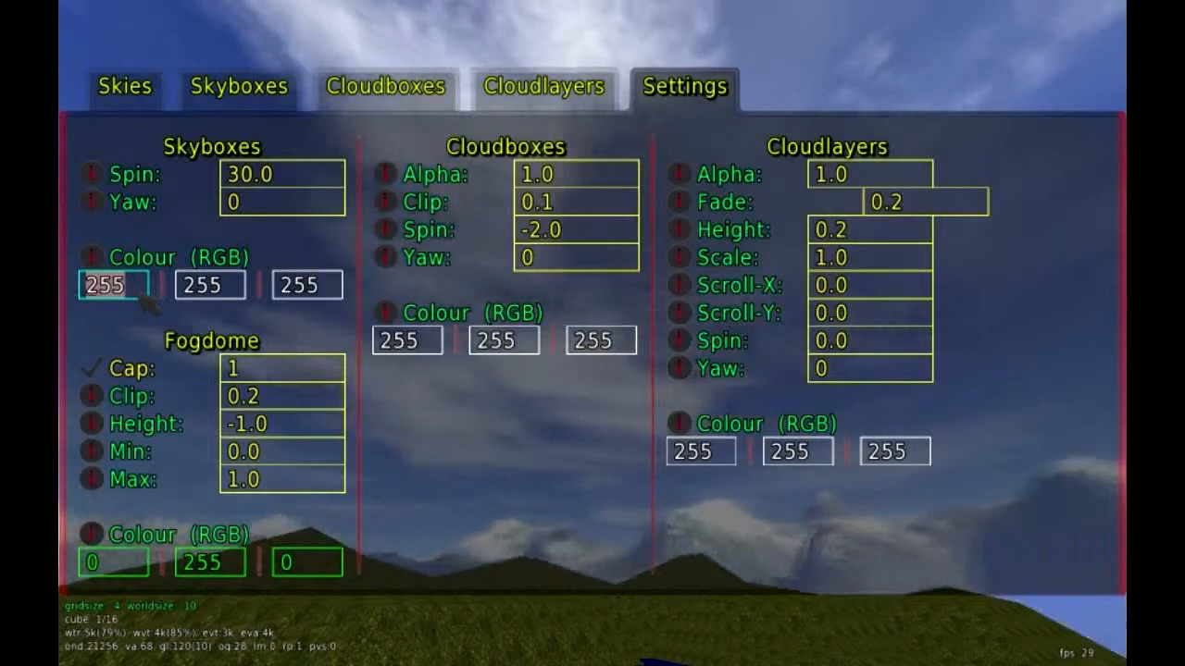
text(0)
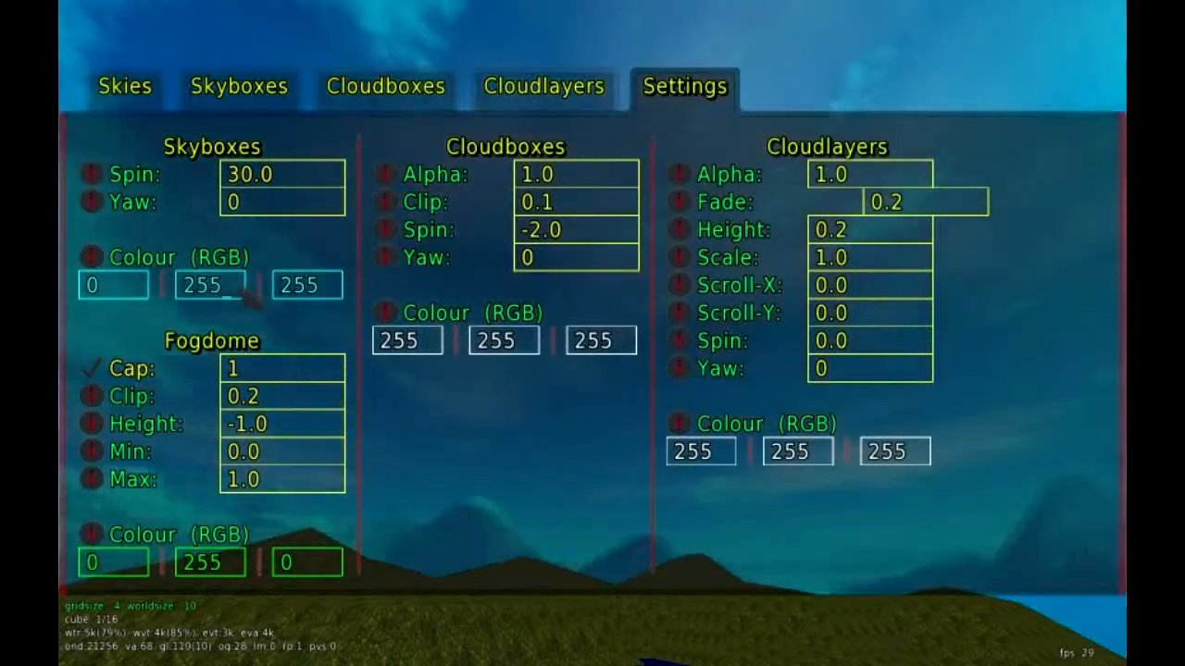
click(239, 287)
key(BackSpace)
text(0)
key(Return)
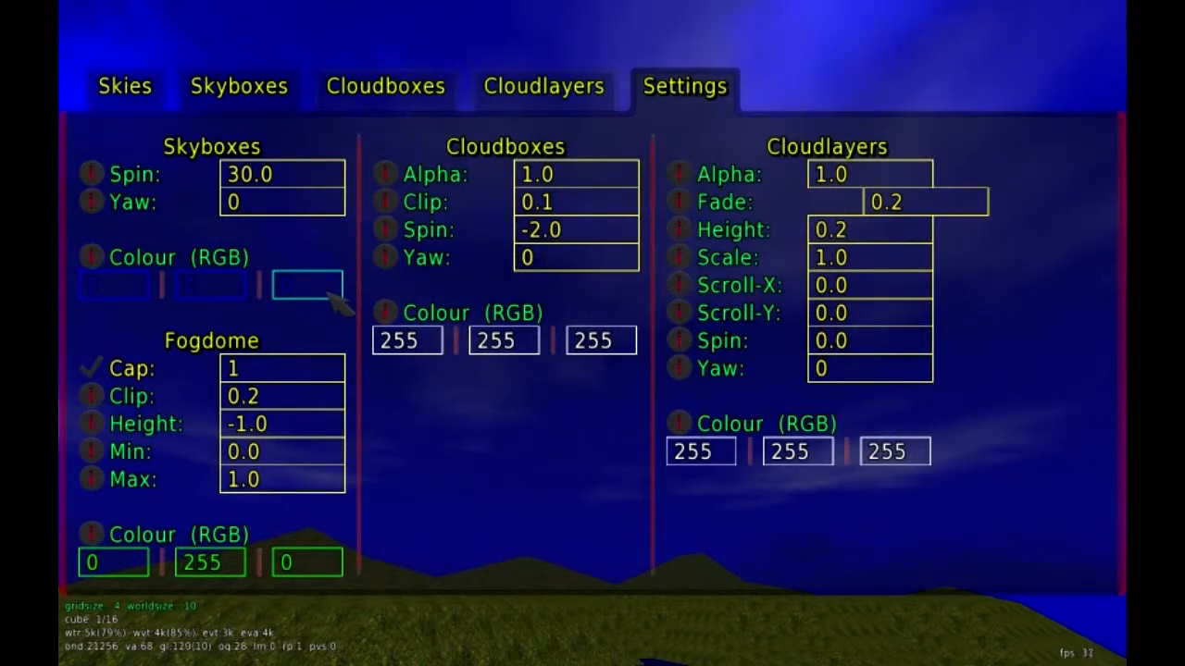
text(0)
key(Return)
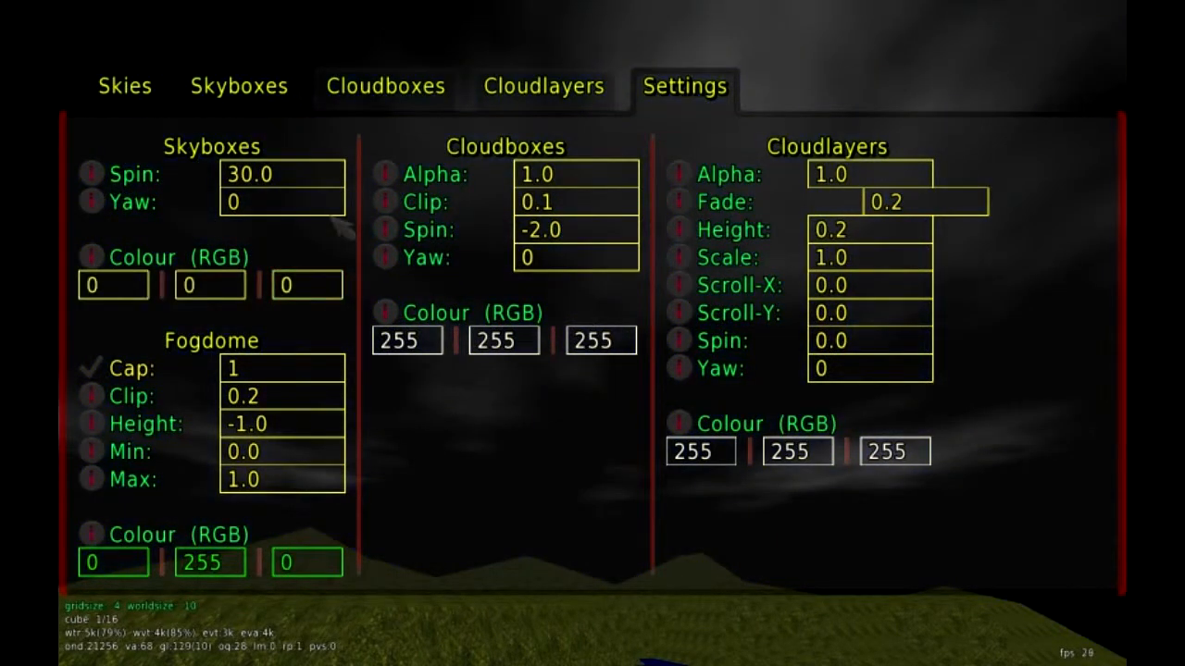
key(Escape)
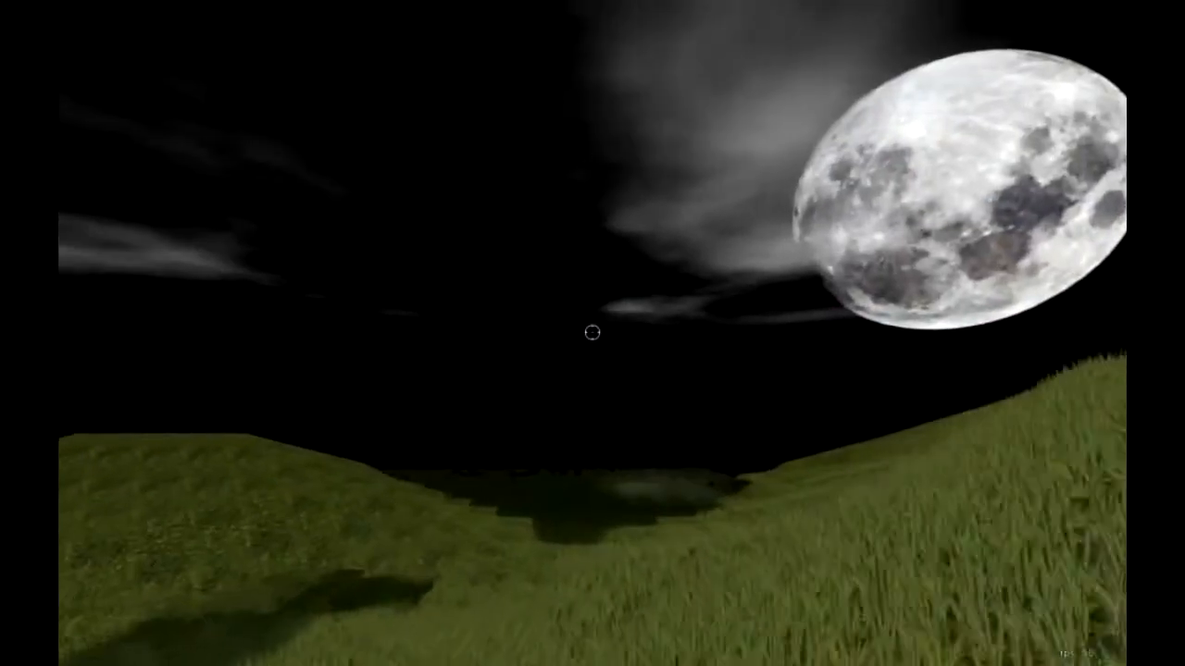
- Set the red value of the skybox colour to 255 in the sky settings
key(e)
key(F4)
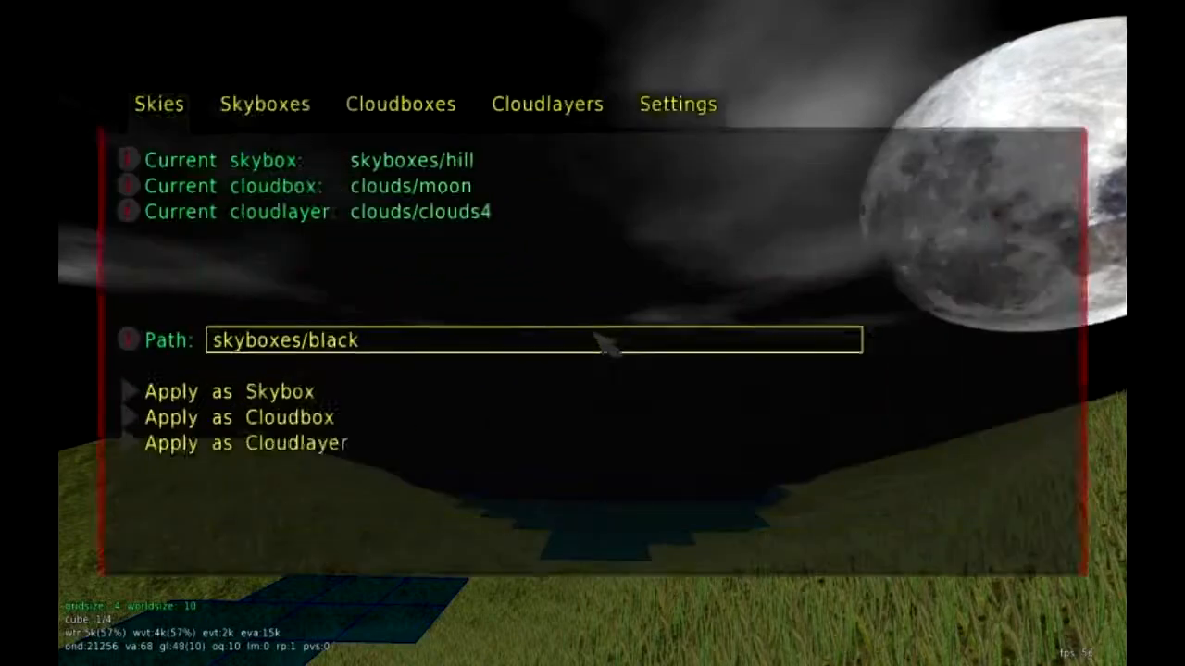
click(684, 87)
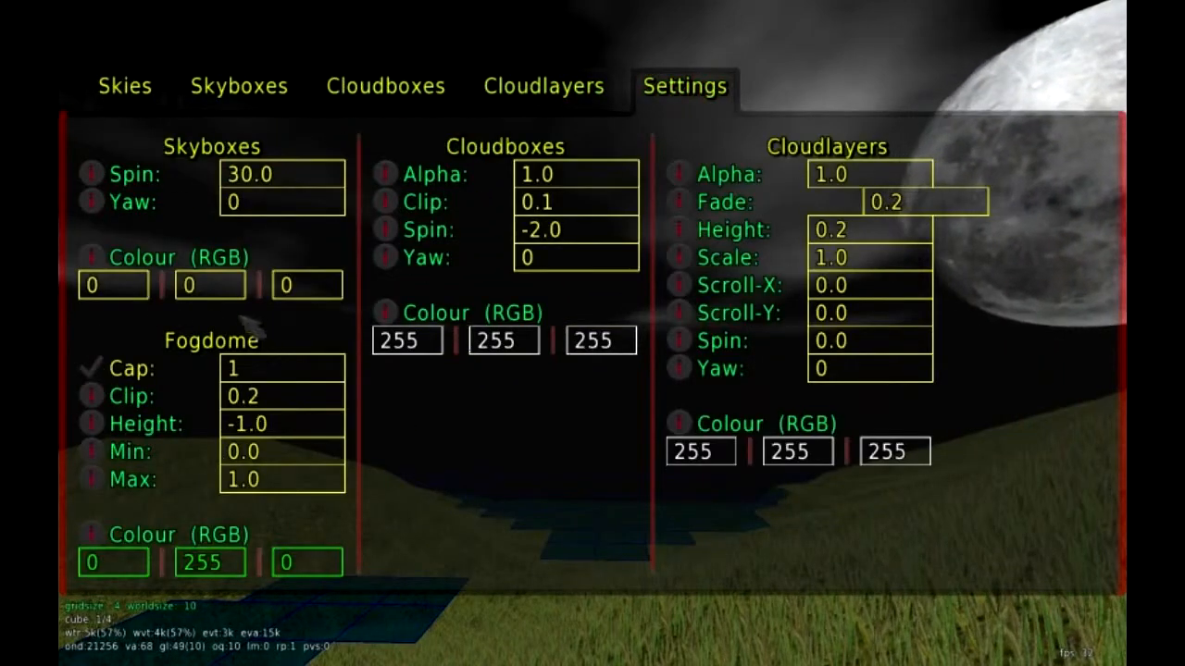
click(137, 288)
key(BackSpace)
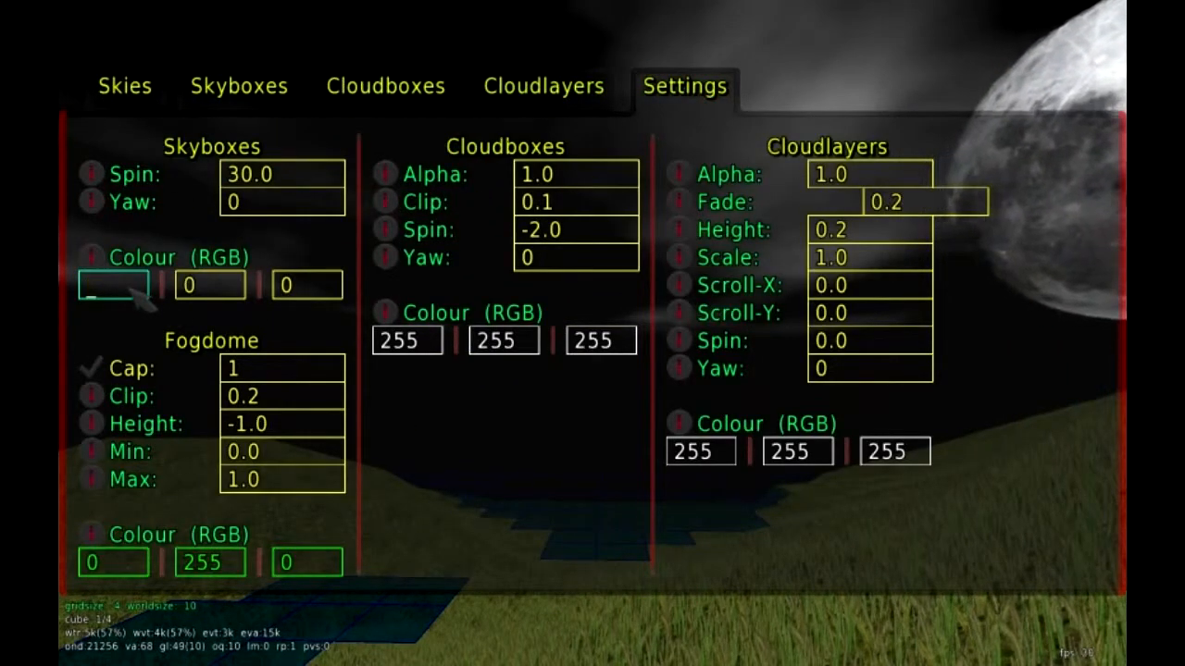
text(25)
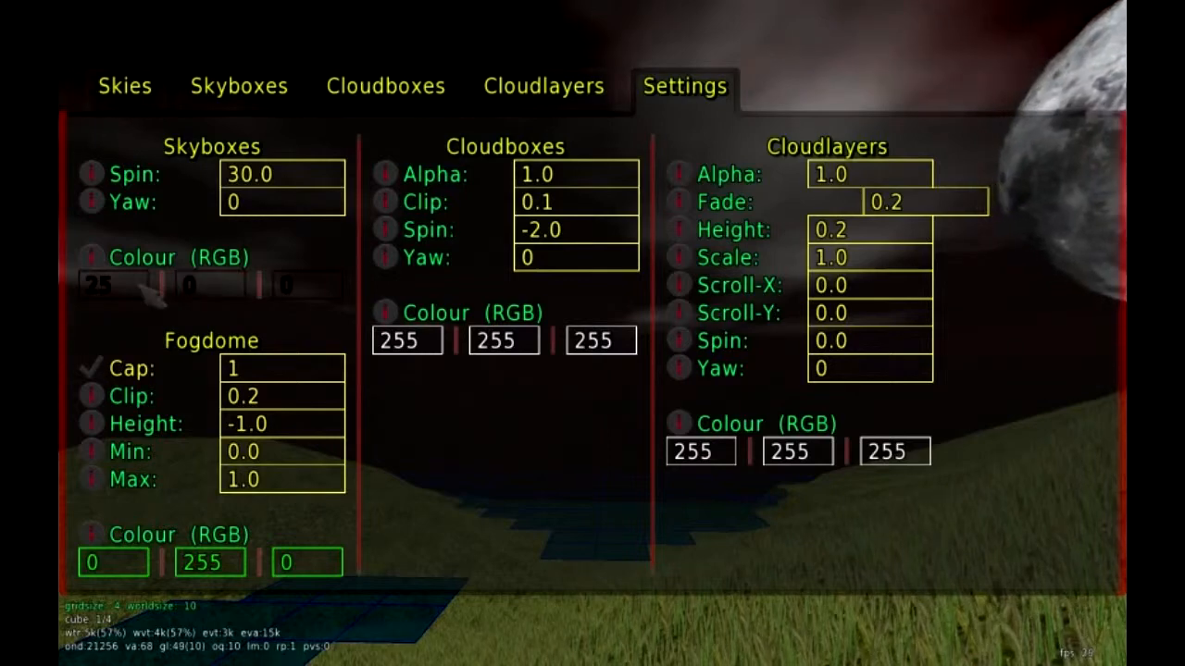
text(5)
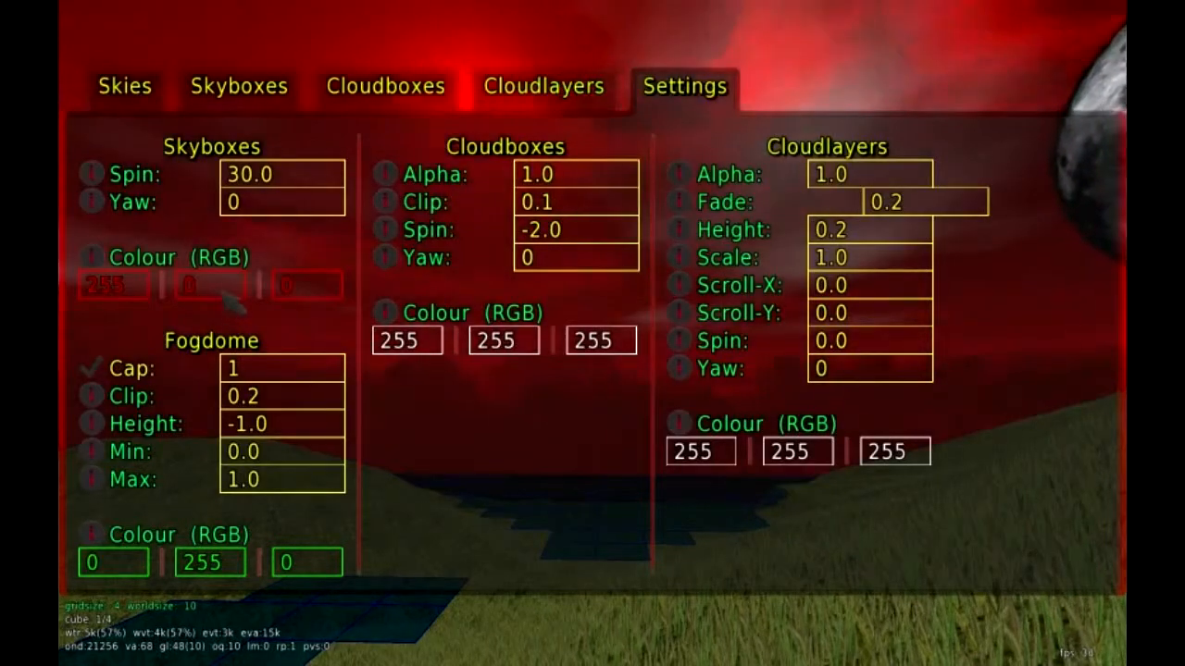
- Set the skybox colour's green value to 10 and its blue value to 50
click(218, 289)
key(BackSpace)
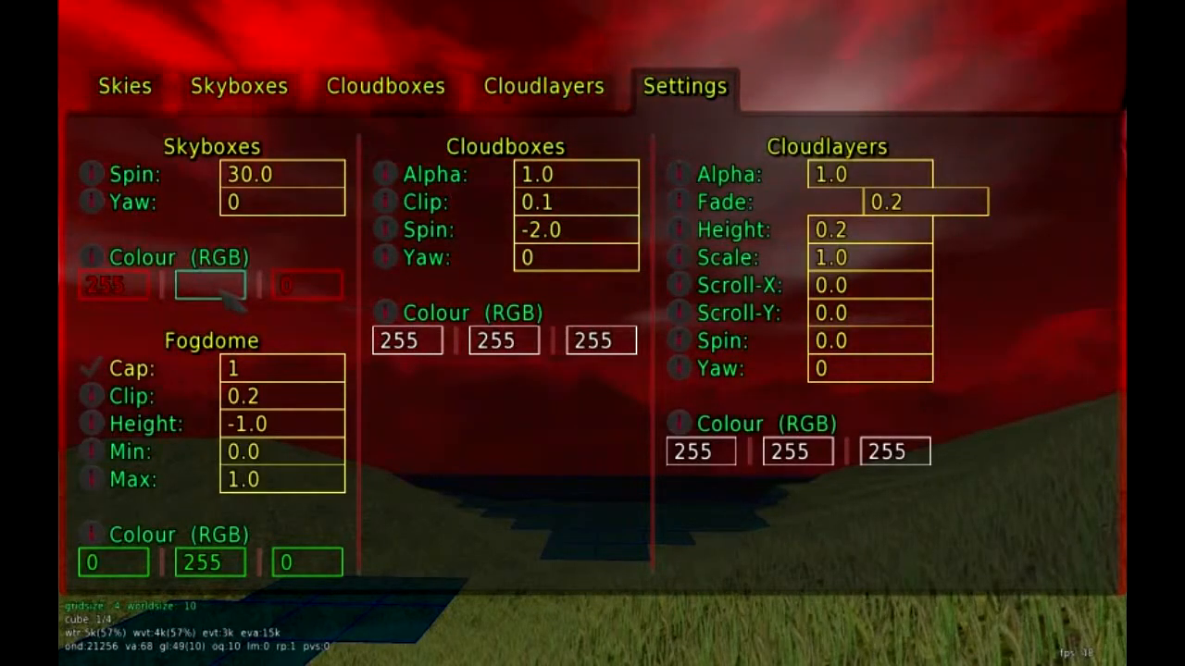
text(1)
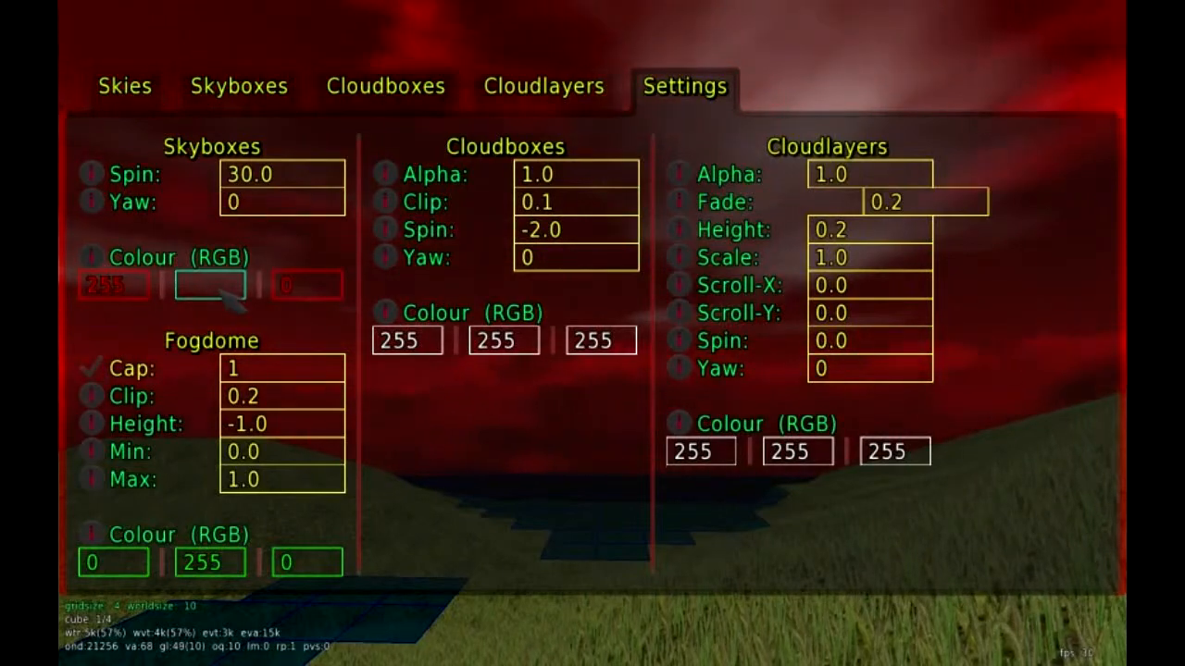
text(0)
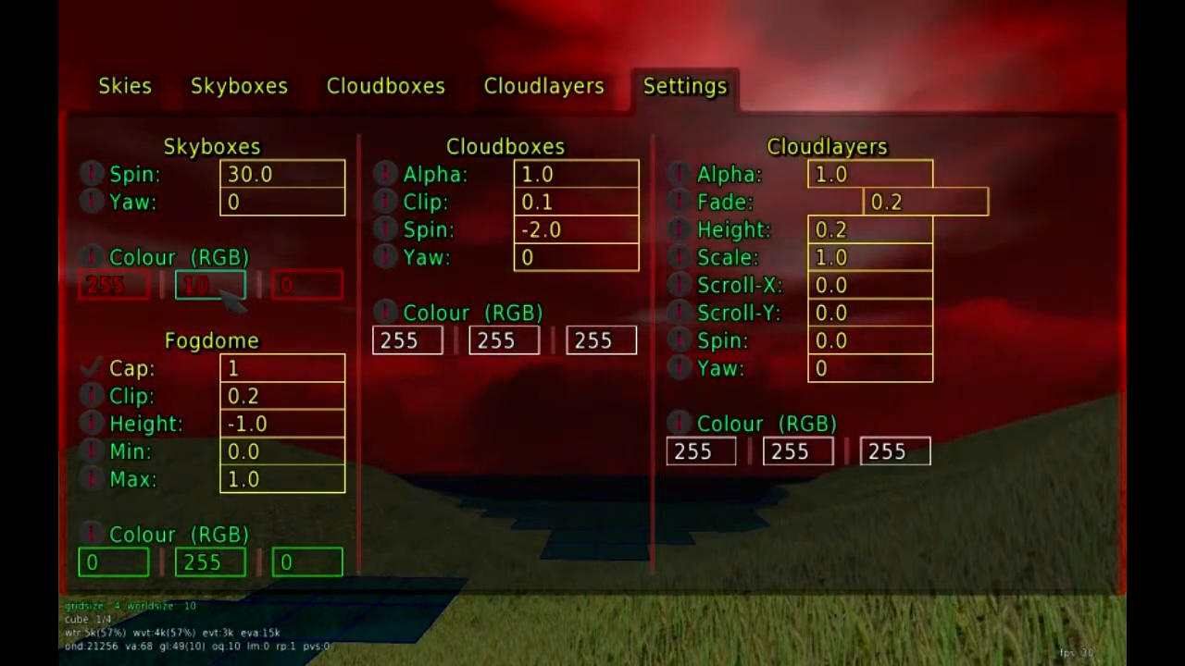
click(289, 285)
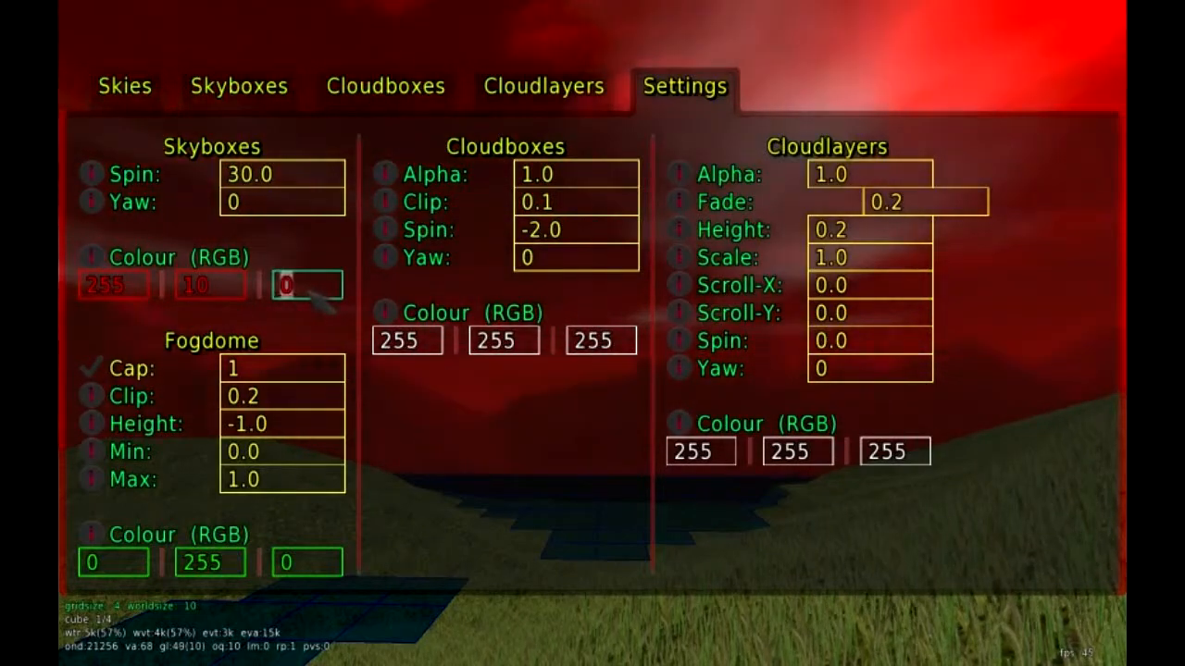
text(5)
key(Return)
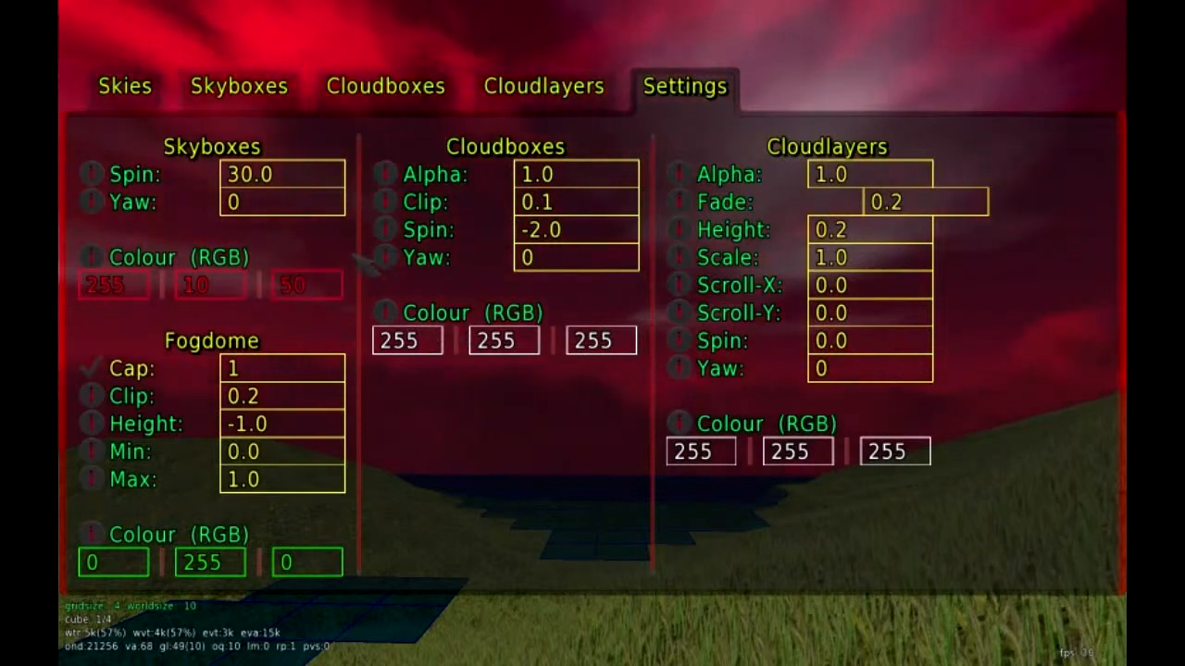
- Set the skybox spin to 2.0 and fly to the map's edge to view the fogdome below
click(314, 176)
text(2.0)
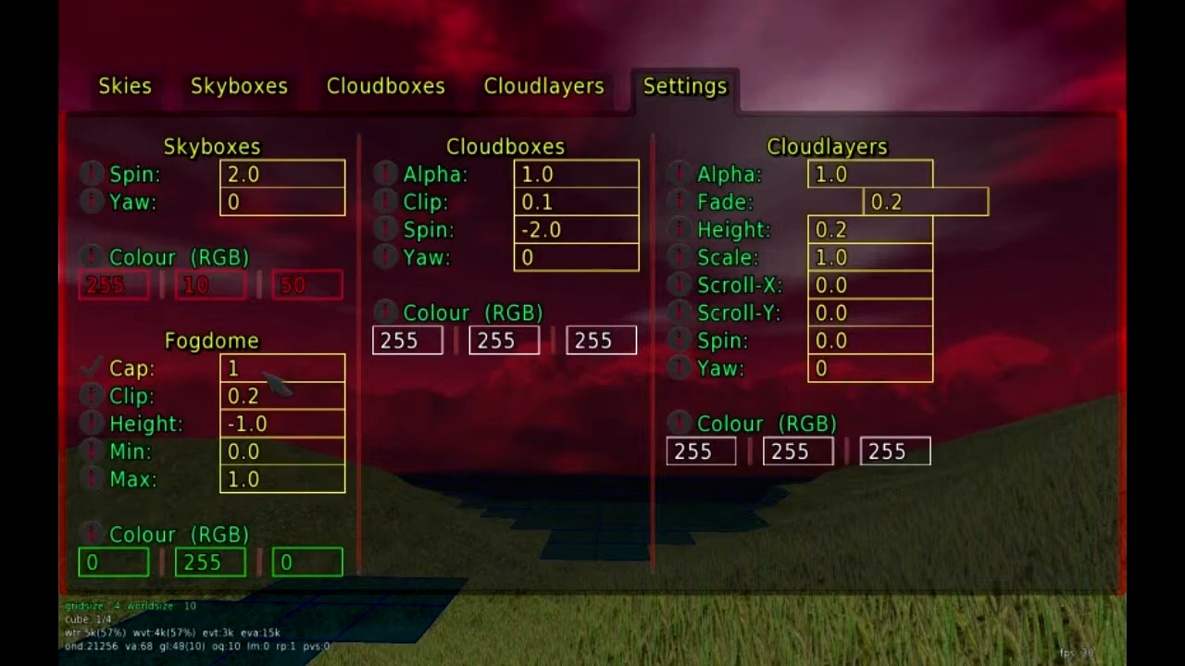
key(Escape)
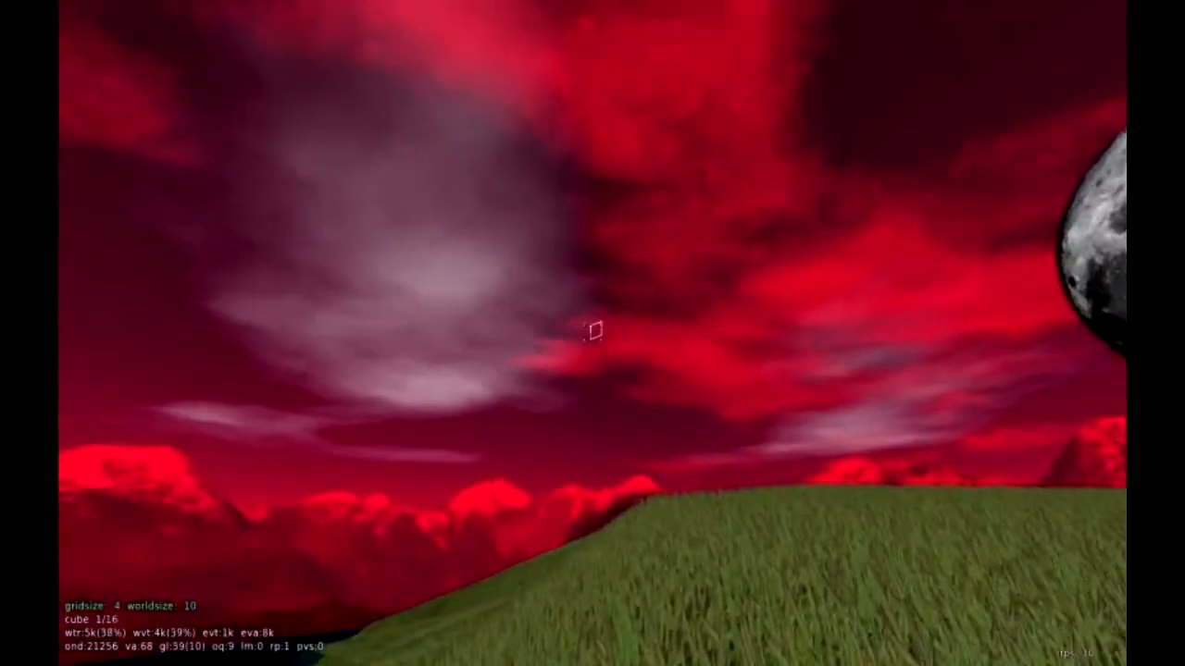
key(w)
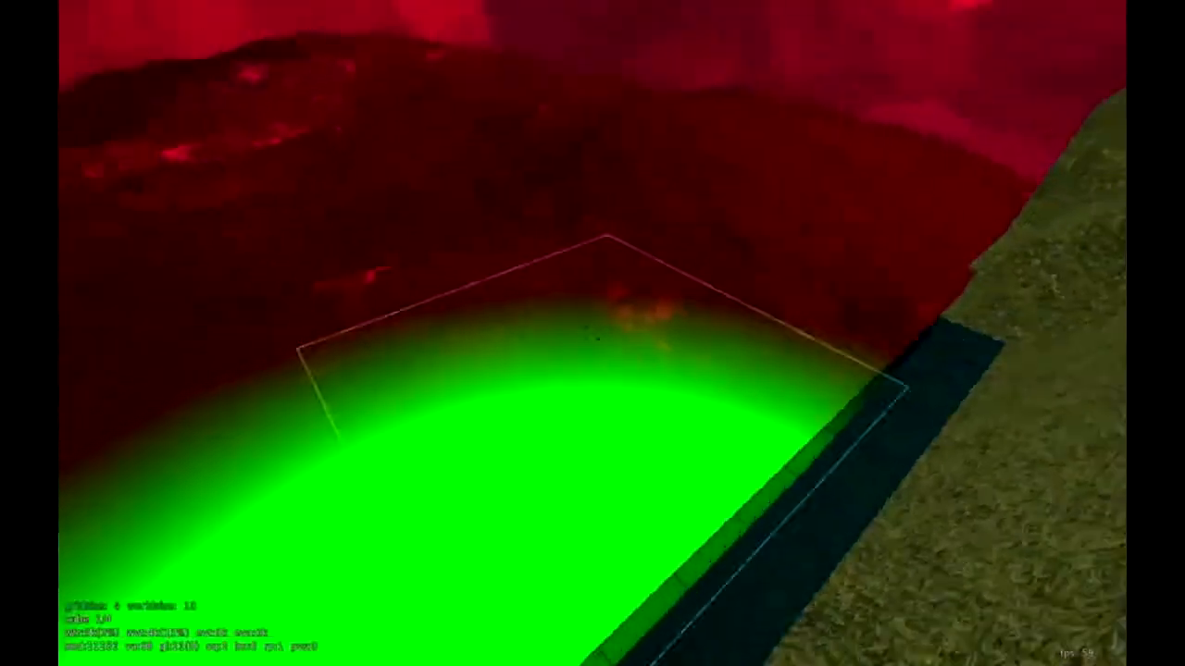
key(s)
key(a)
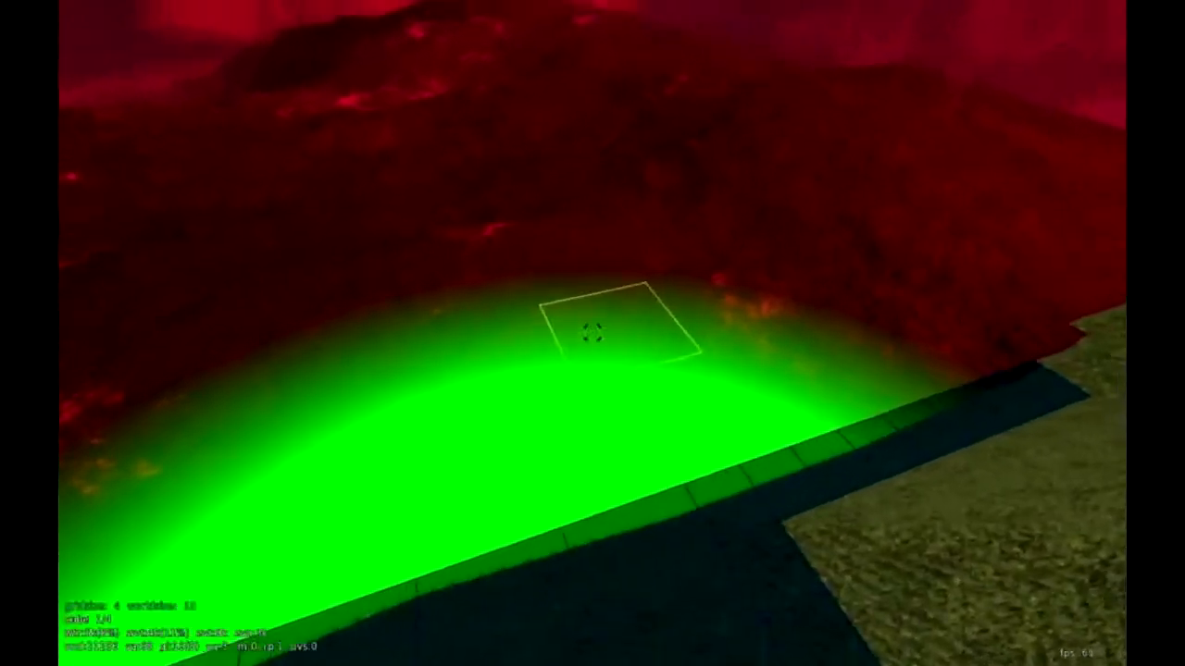
- Set the fogdome height to 1.0 and look up at the sky to check it
key(F6)
click(683, 106)
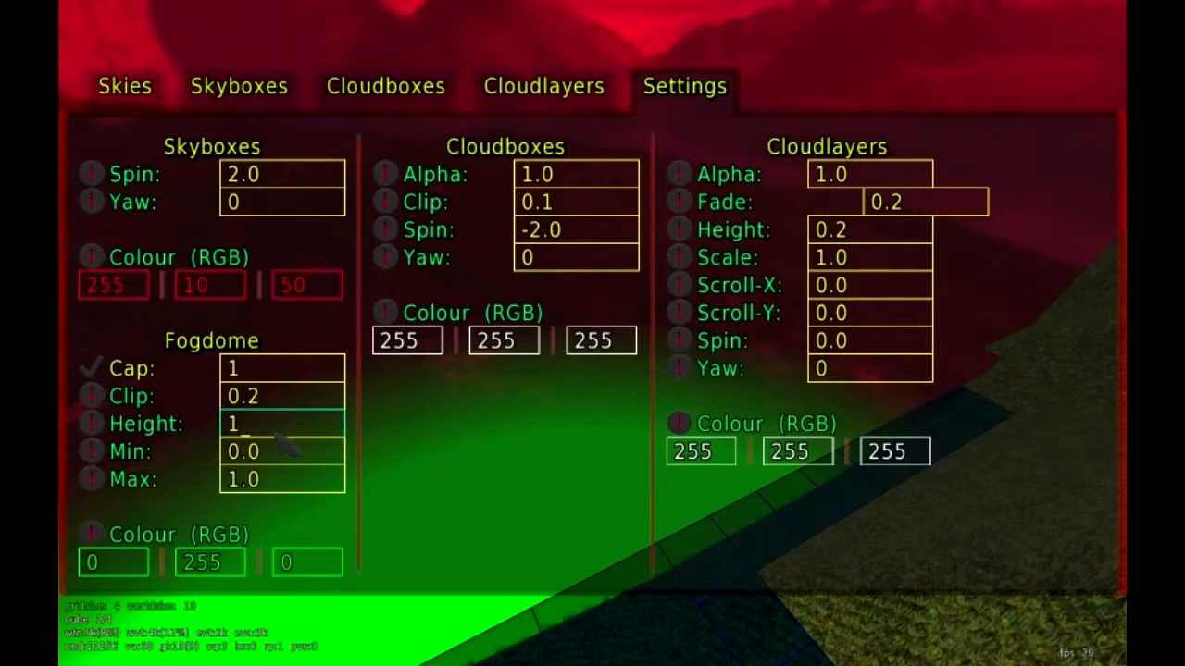
key(Return)
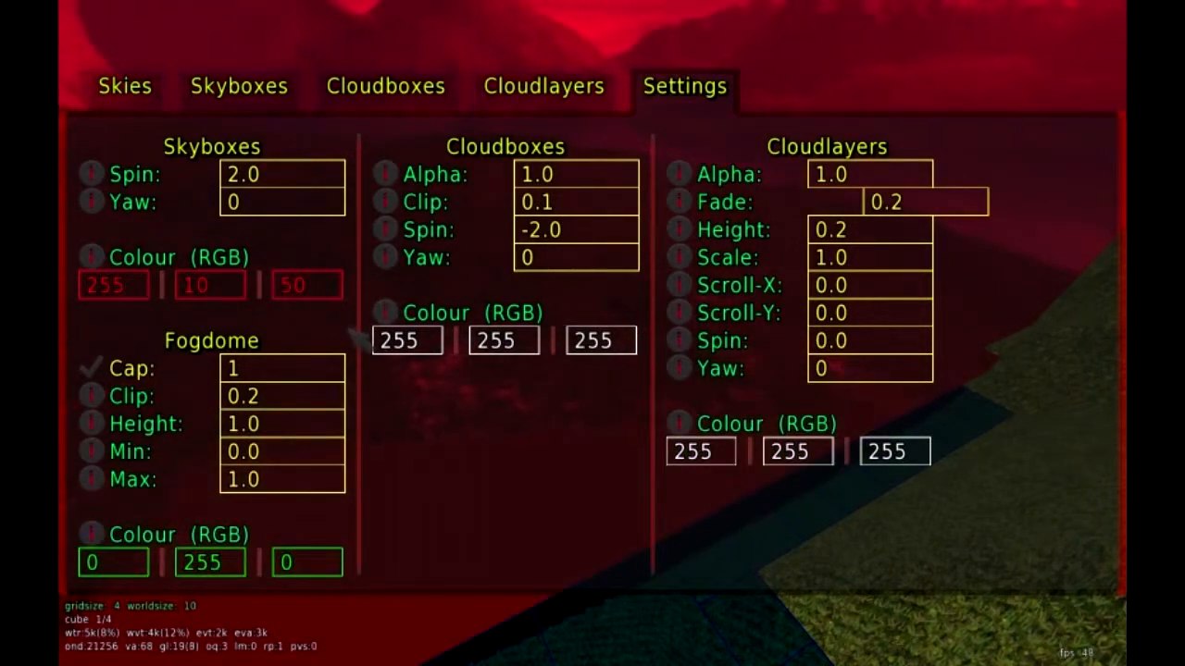
key(Escape)
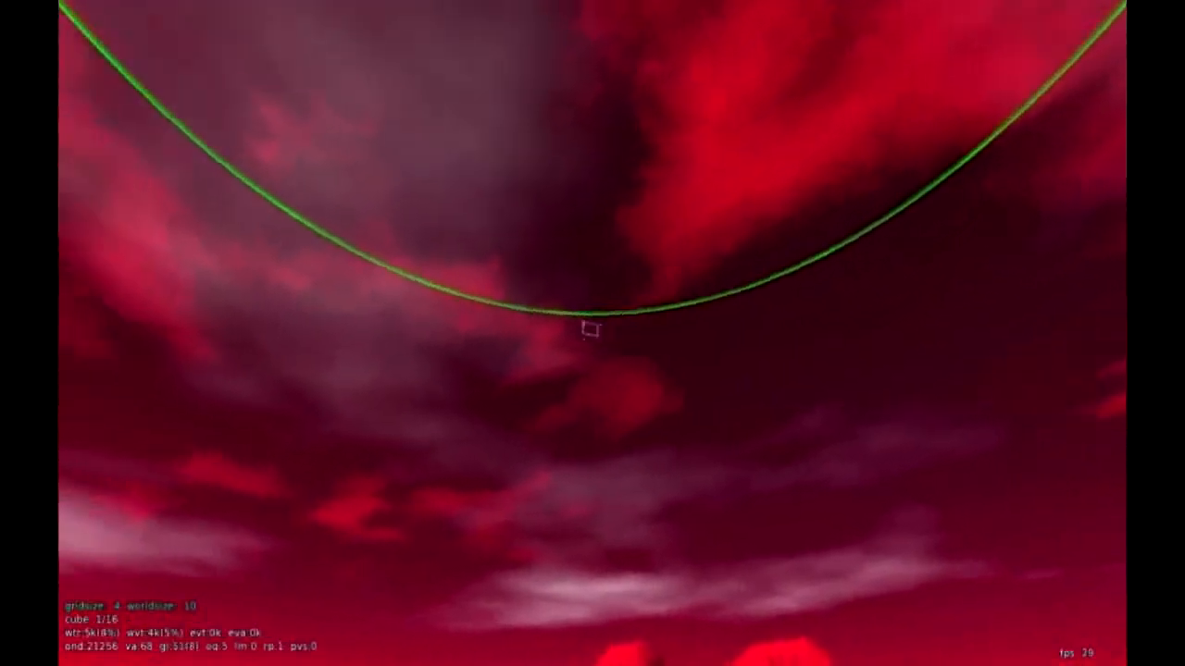
- Try a fogdome clip of 0.0 and view the sky
key(F5)
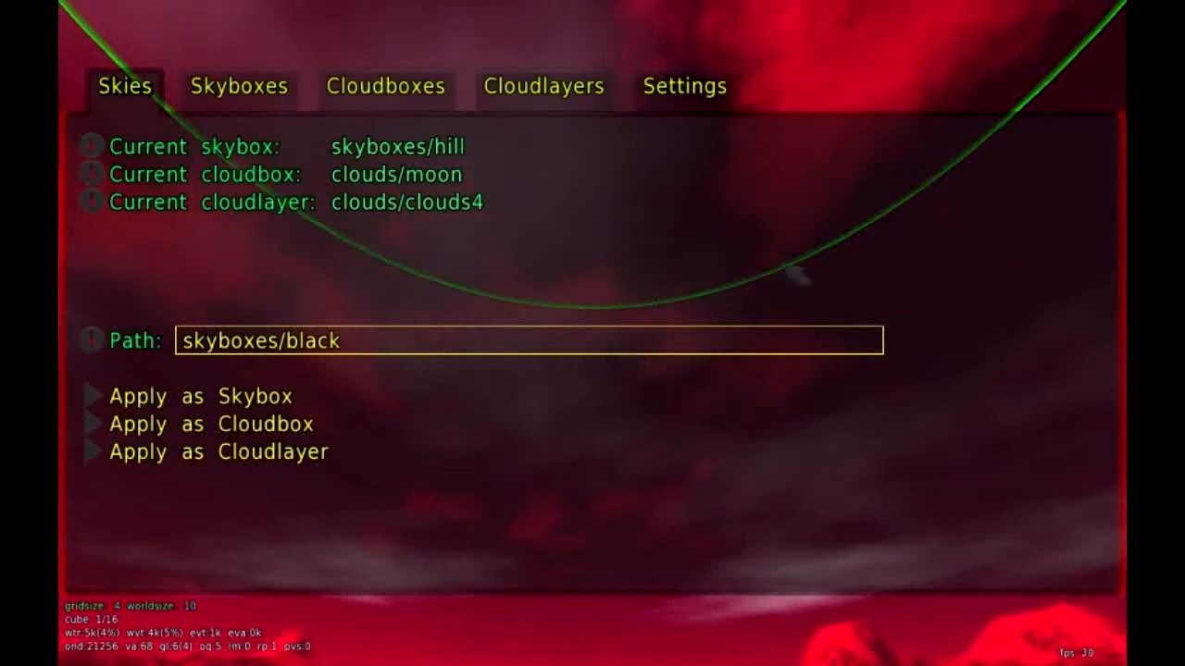
click(708, 105)
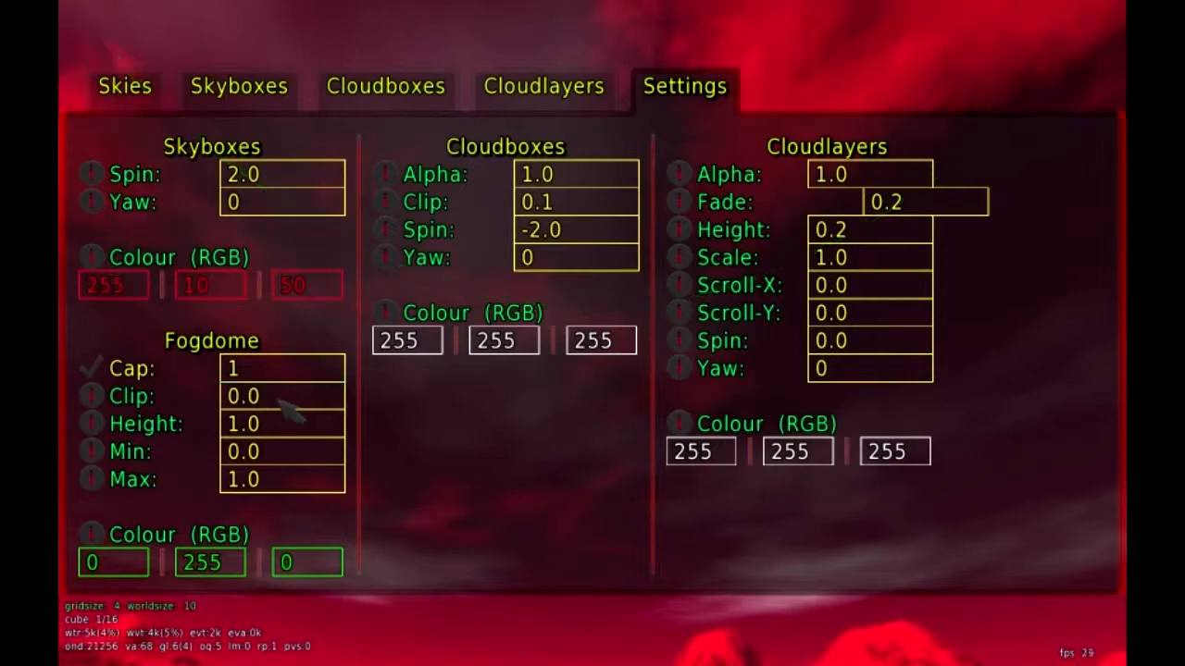
key(Escape)
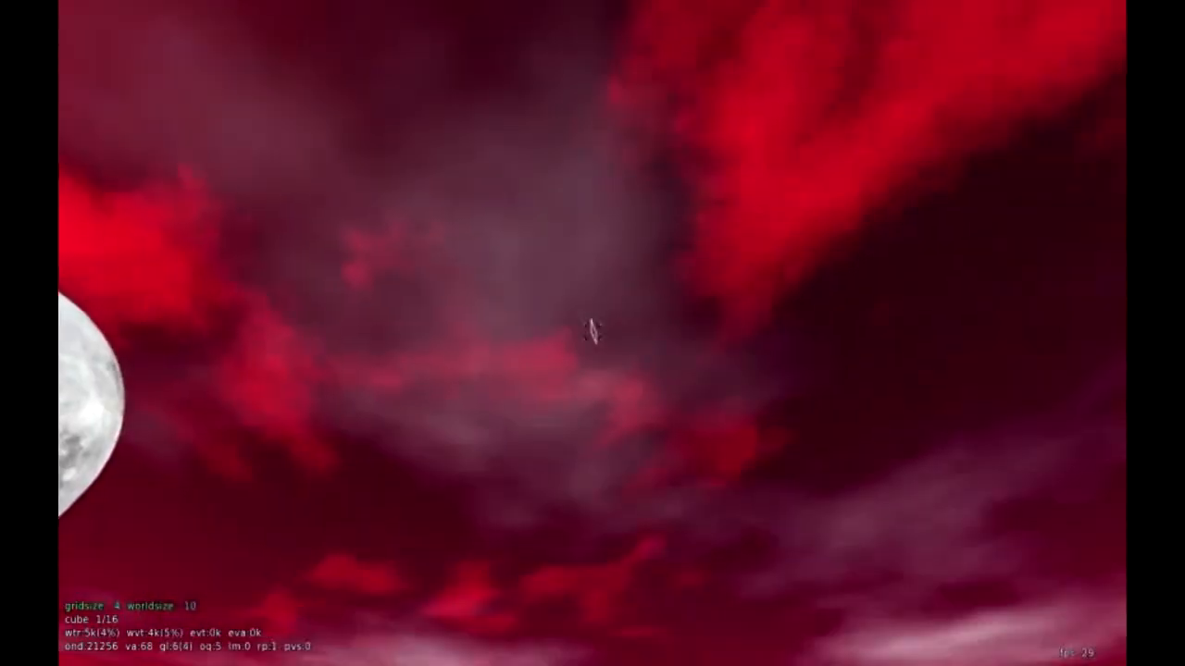
- Set the fogdome clip to 1.0 and return to the map view
key(F5)
click(705, 106)
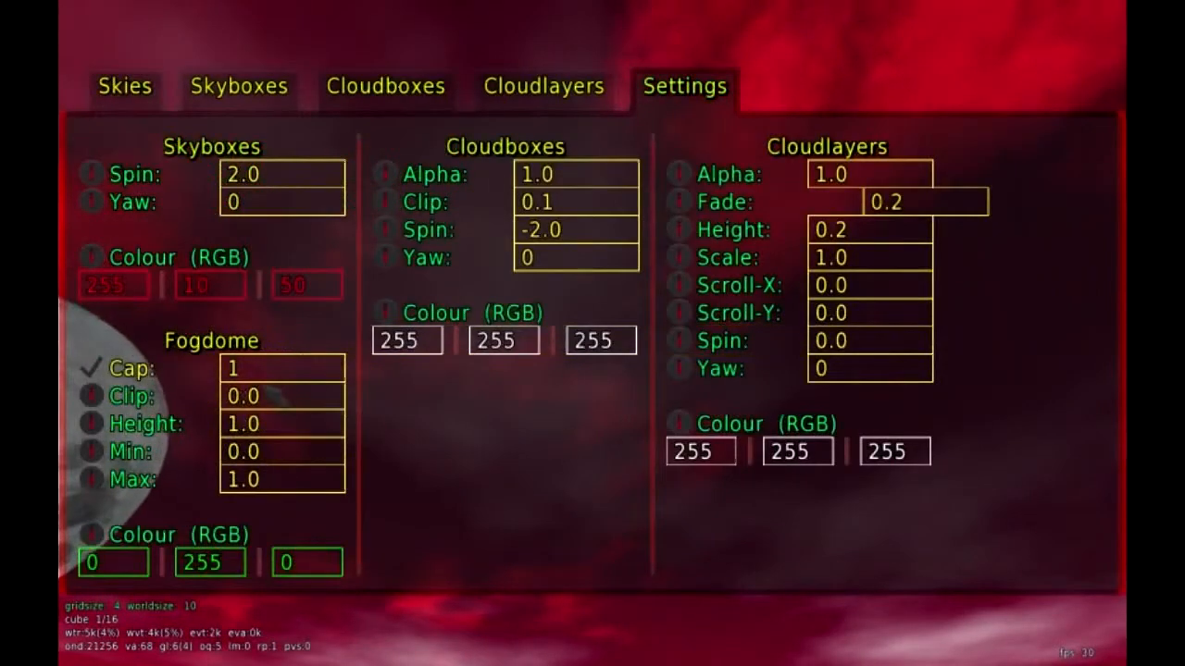
click(313, 401)
text(1.0)
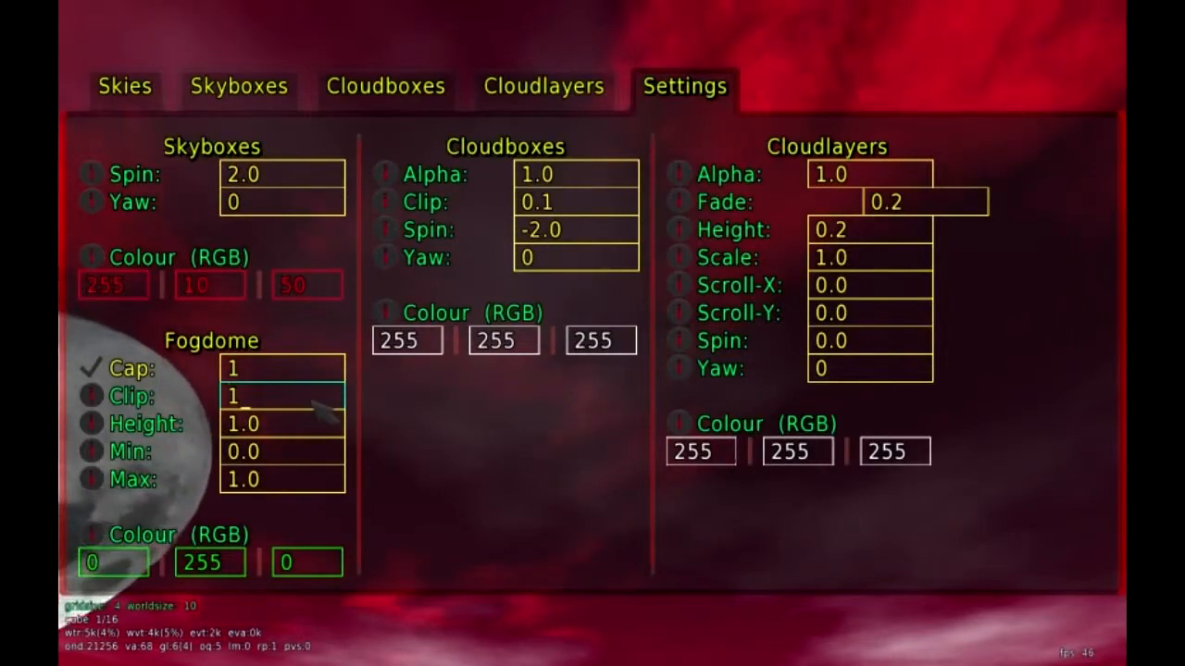
key(Return)
key(Escape)
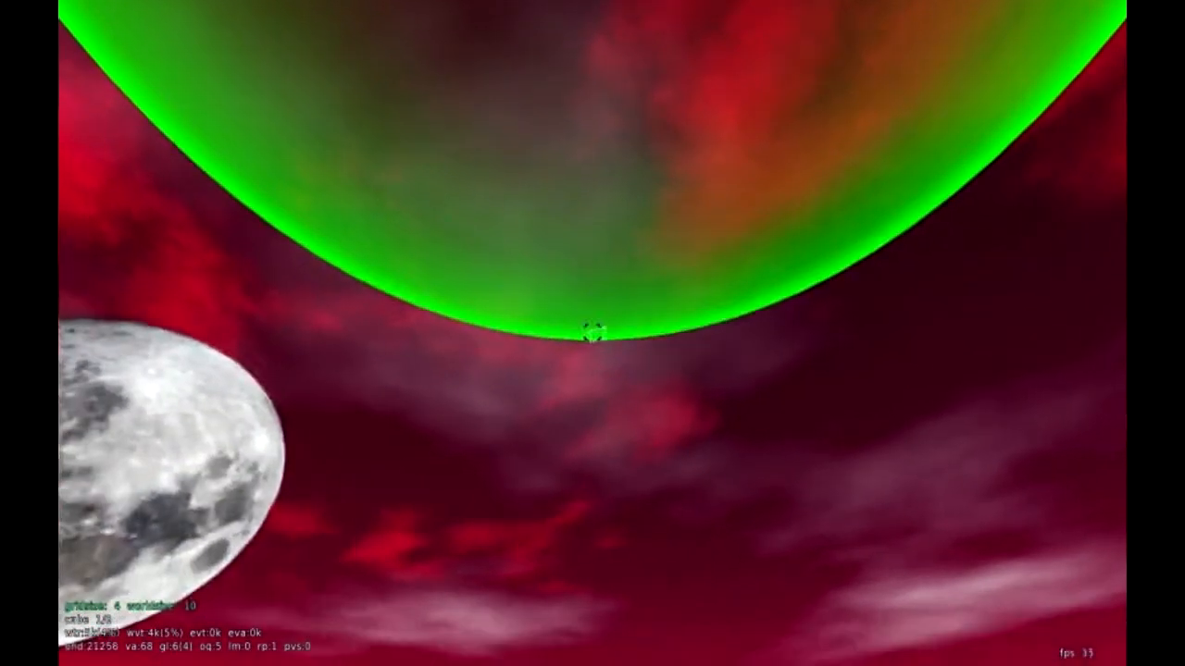
- Set the fogdome height to -1.0 and inspect the fogged sky from across the landscape
key(F4)
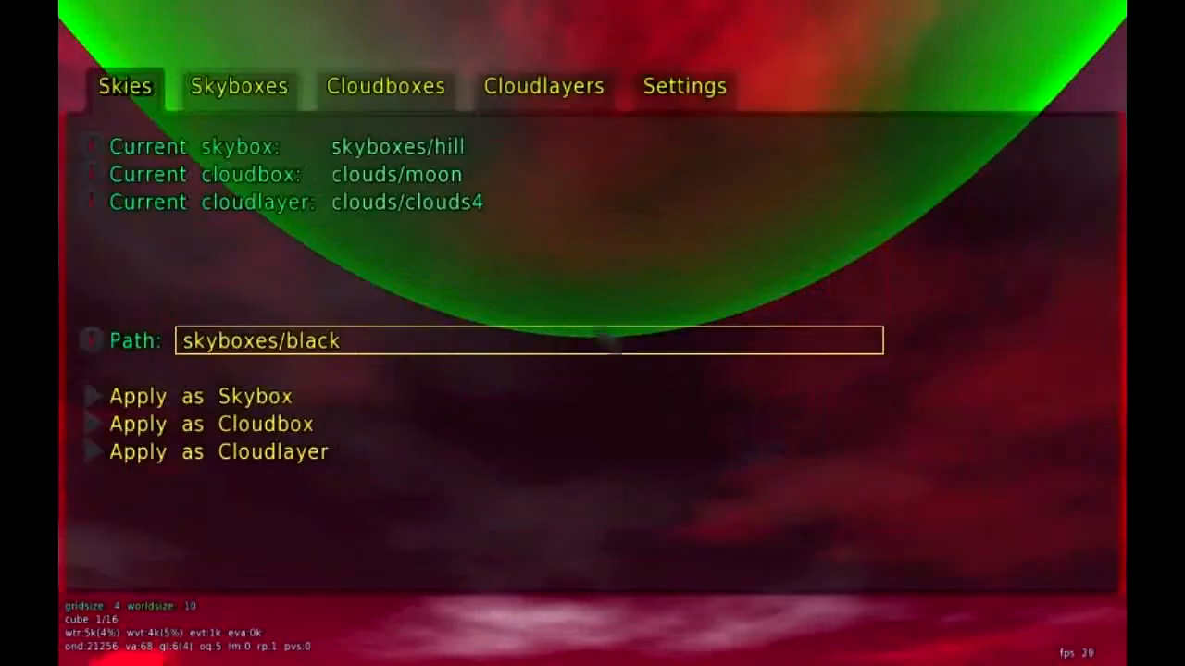
click(681, 92)
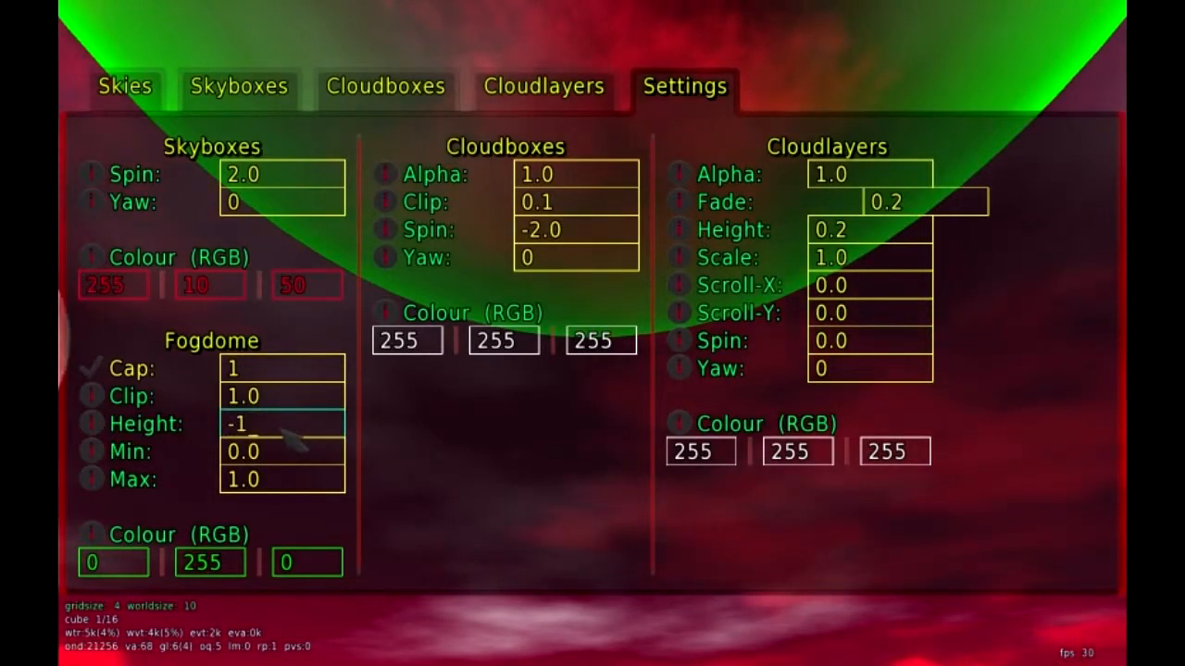
key(Return)
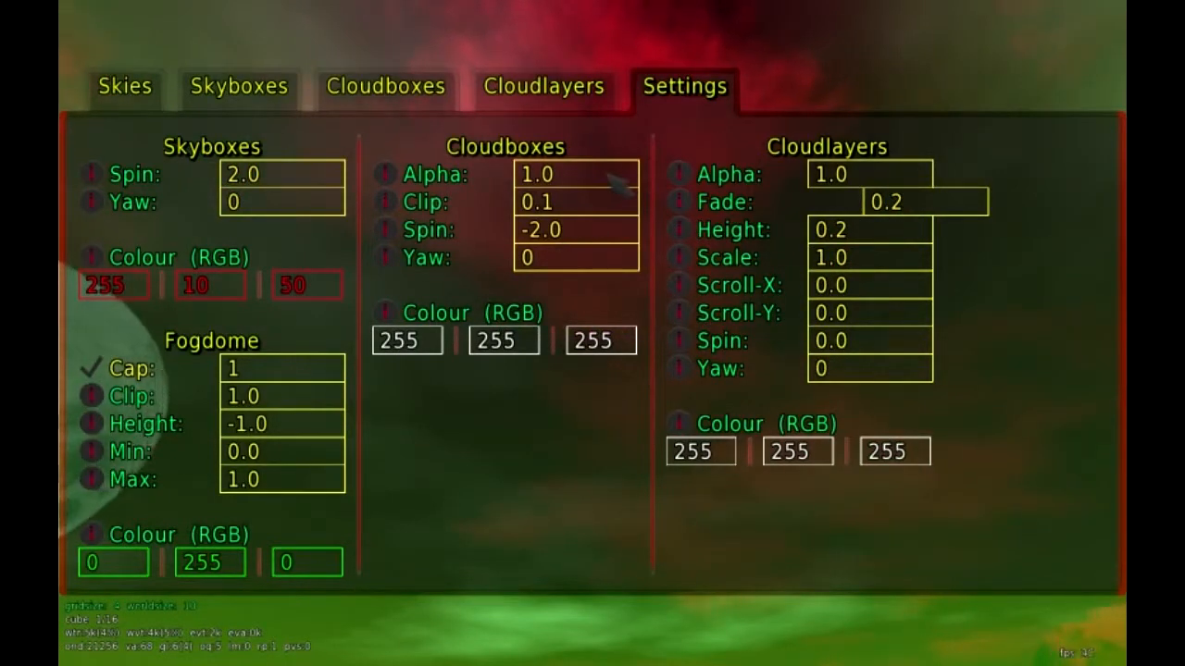
key(Escape)
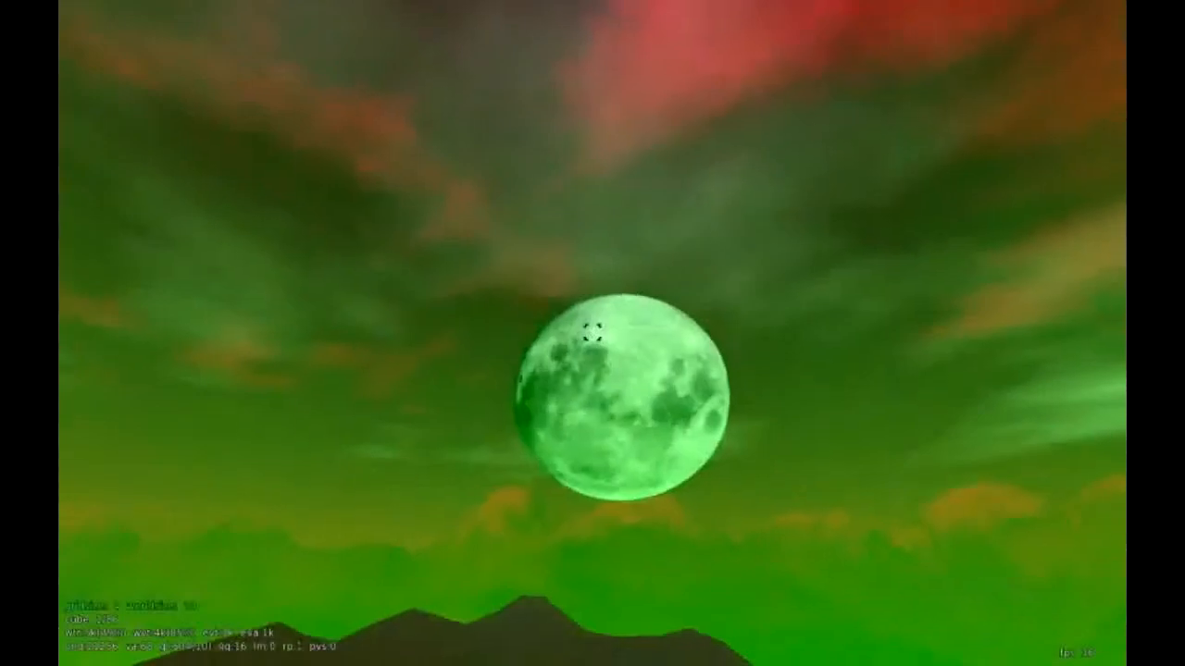
key(w)
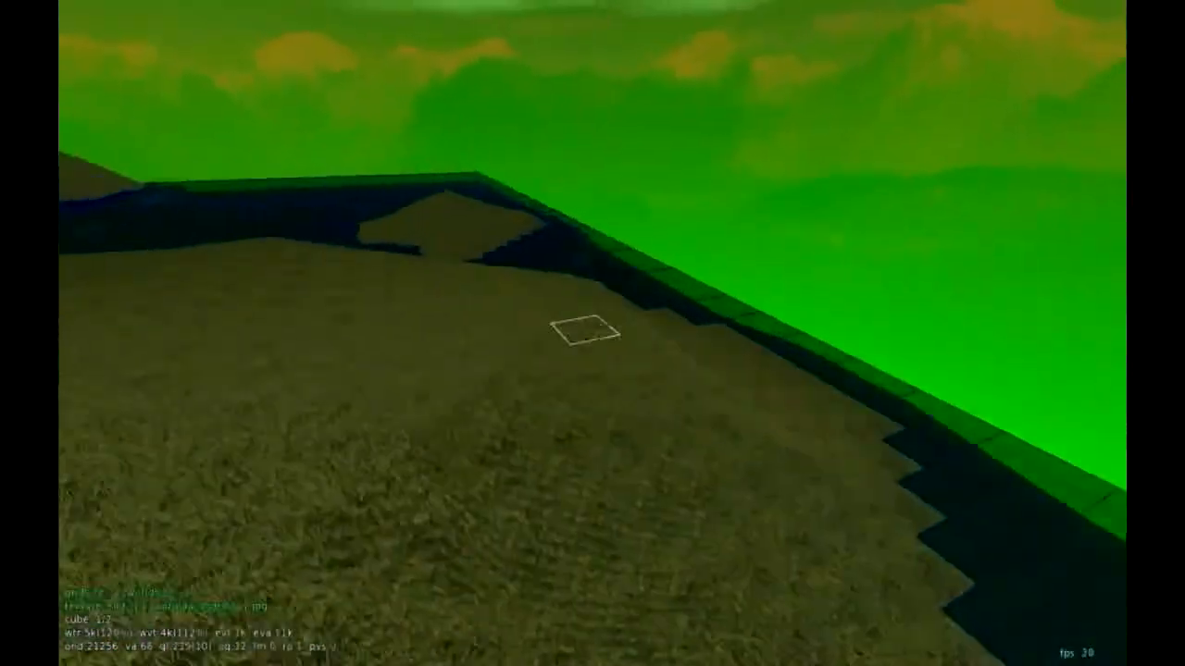
key(e)
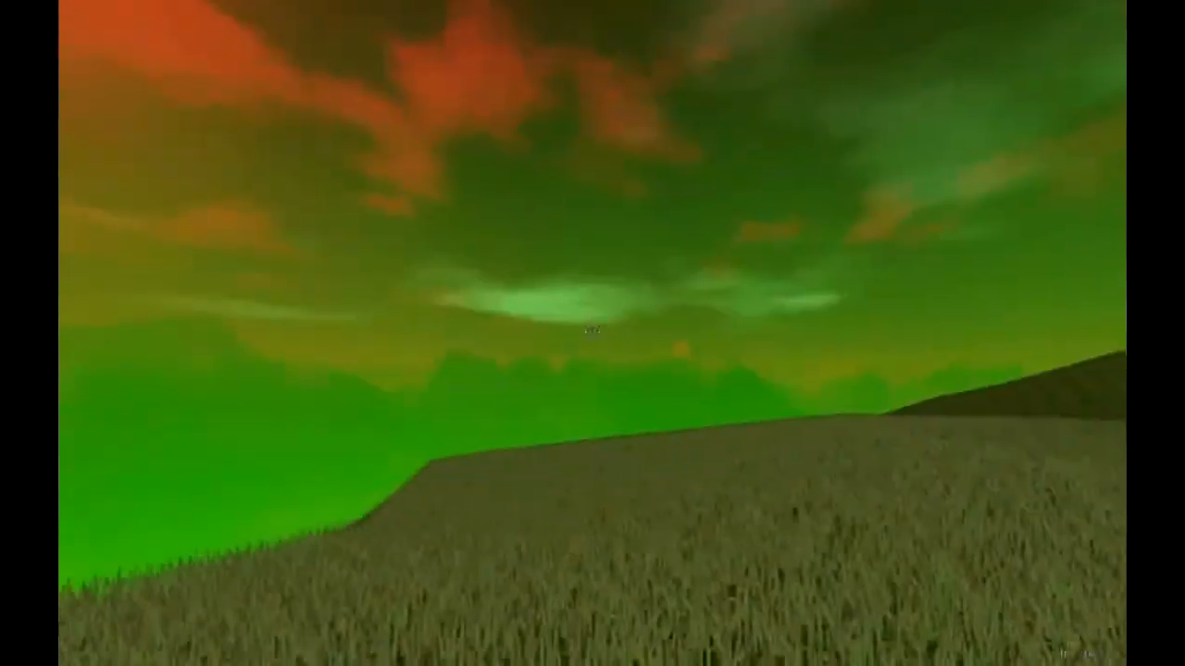
key(w)
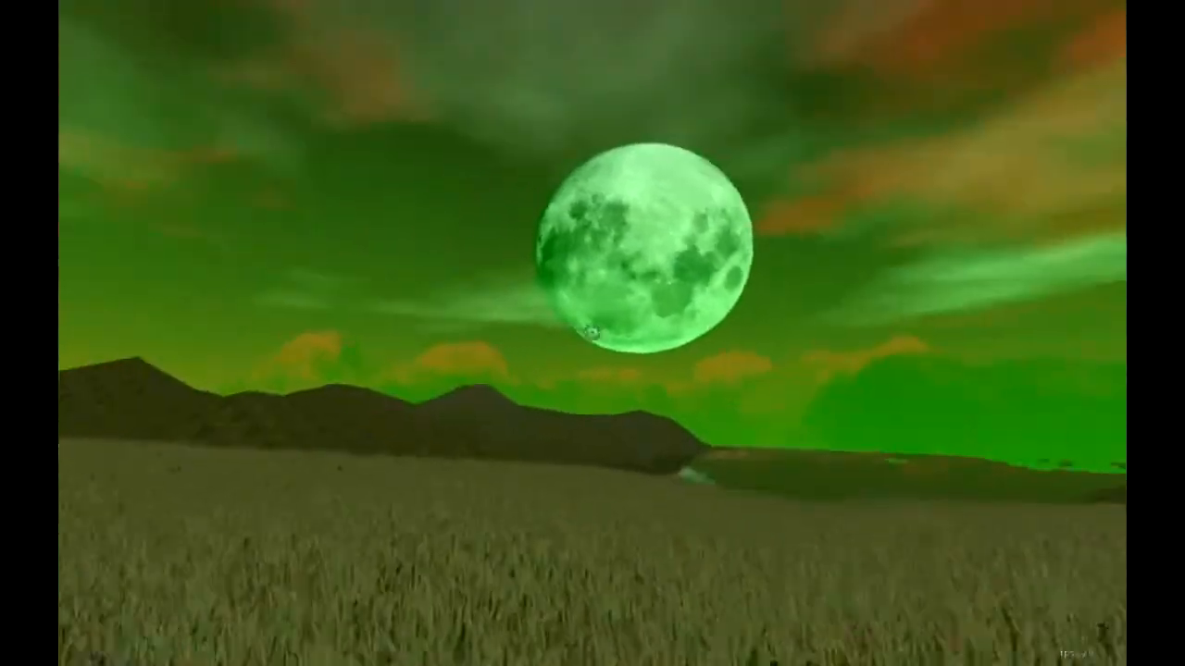
- Set the cloudbox spin to 4.0 in the sky settings
key(e)
key(F5)
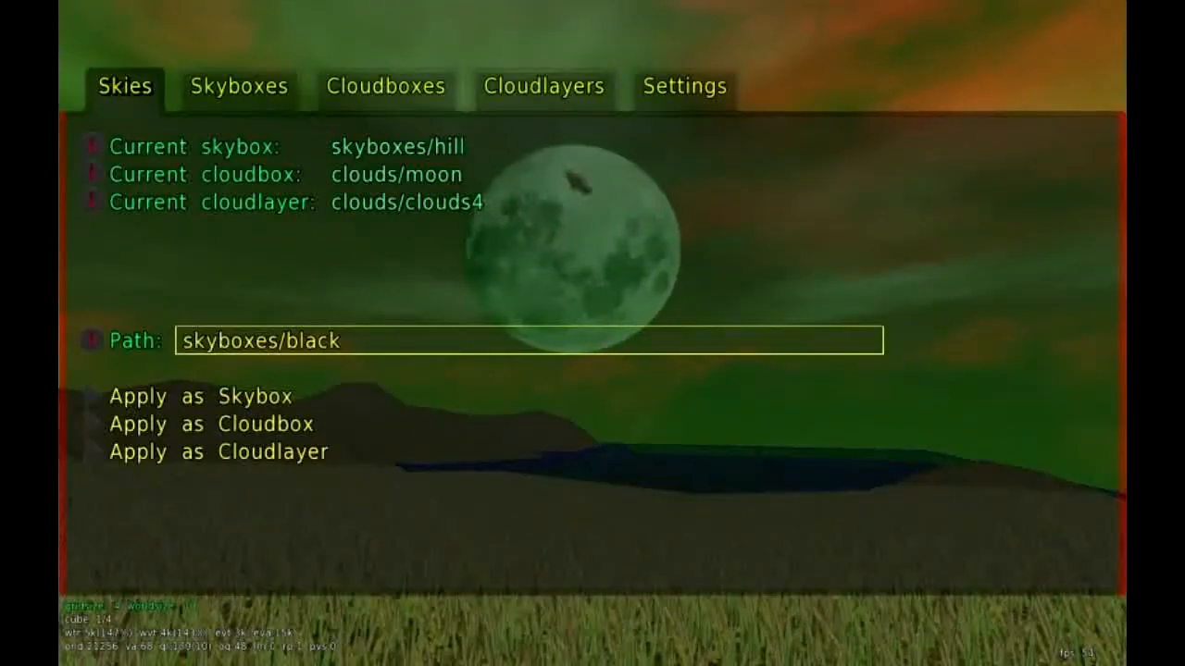
click(699, 104)
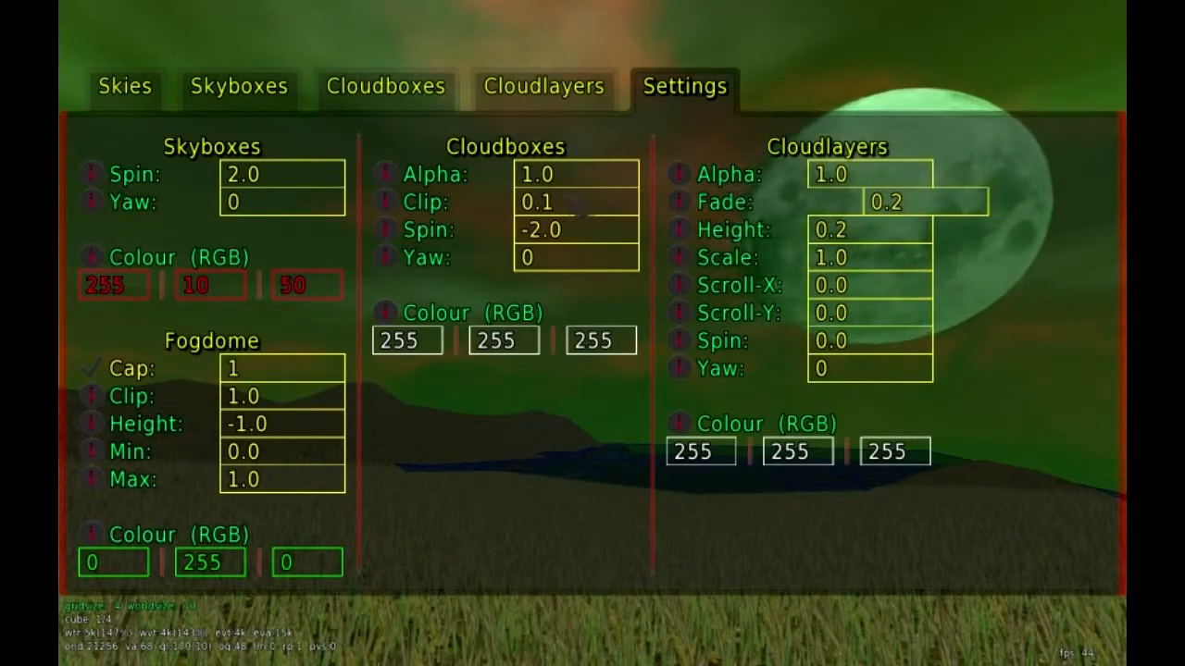
click(593, 236)
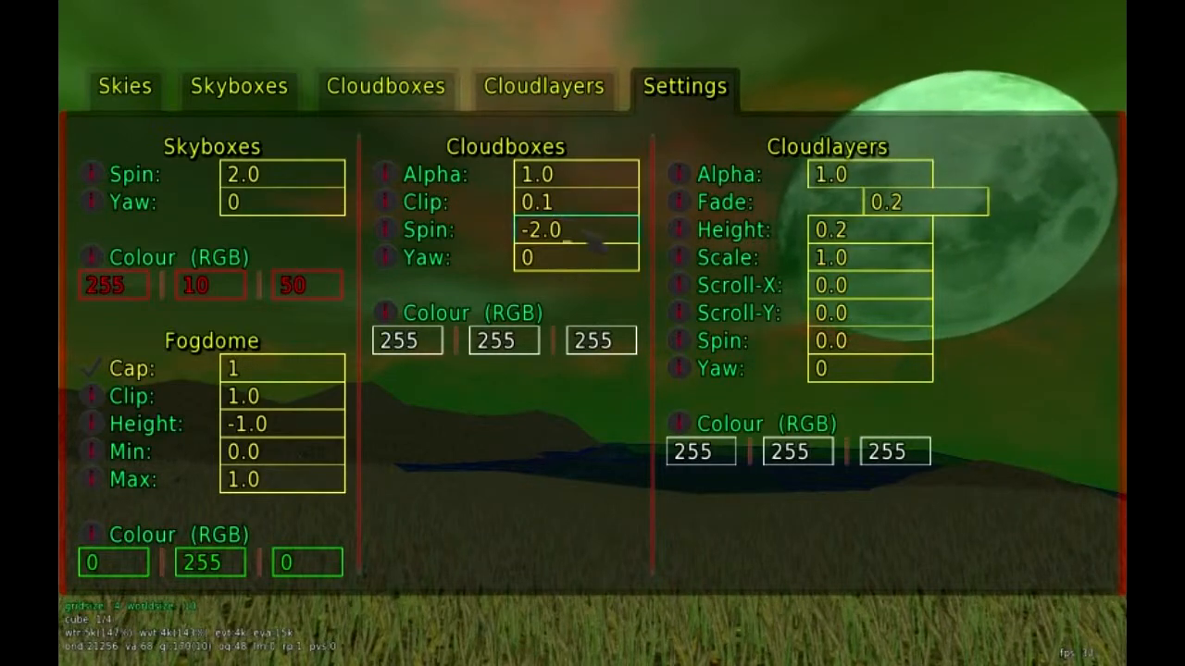
key(BackSpace)
key(BackSpace)
key(BackSpace)
key(BackSpace)
text(4)
key(Return)
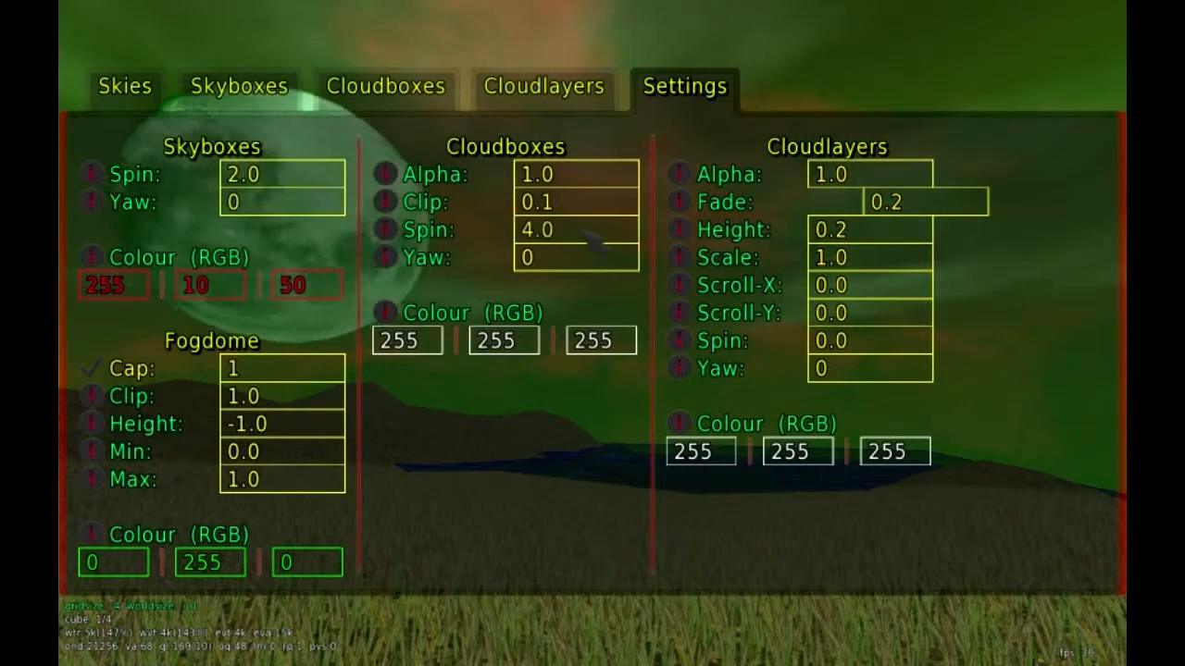
- Set the cloudbox colour to RGB 255, 0, 0 and return to the map to view the moon
drag(378, 340, 437, 340)
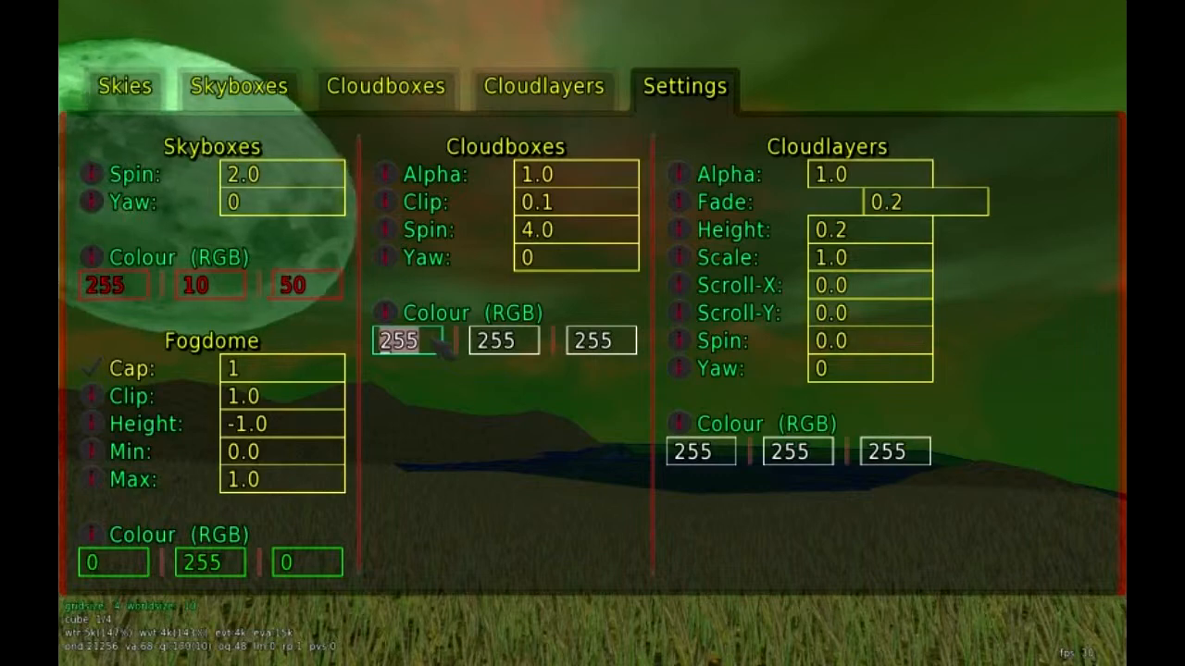
drag(472, 340, 630, 342)
key(BackSpace)
text(0)
key(Return)
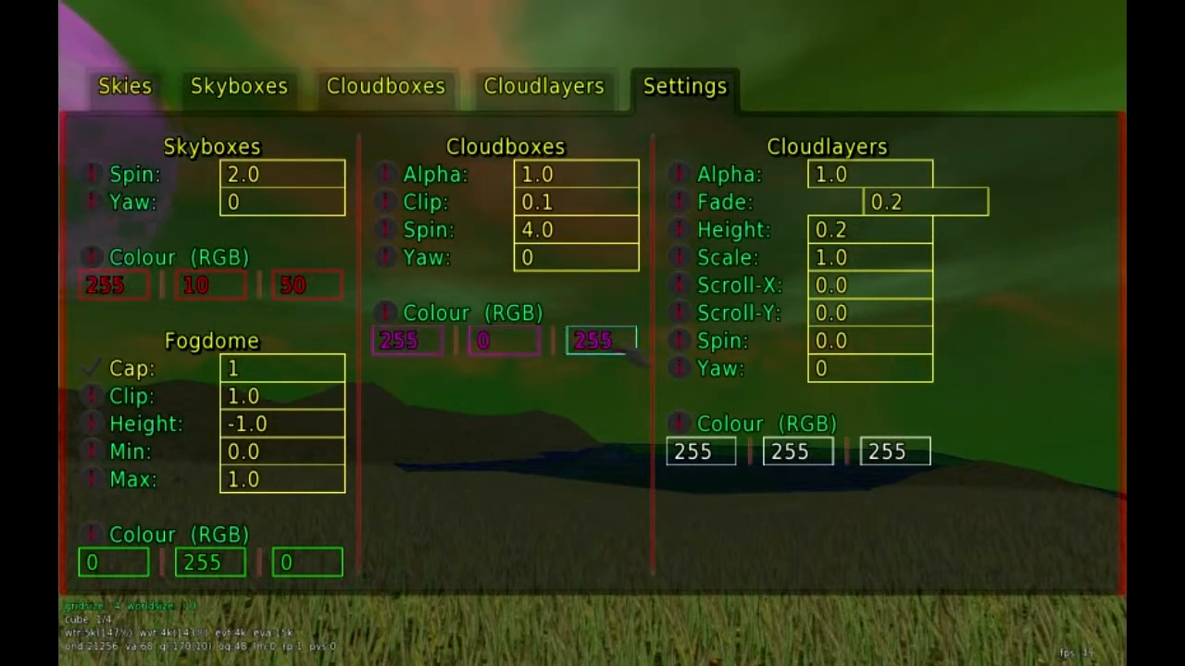
key(BackSpace)
text(0)
key(Return)
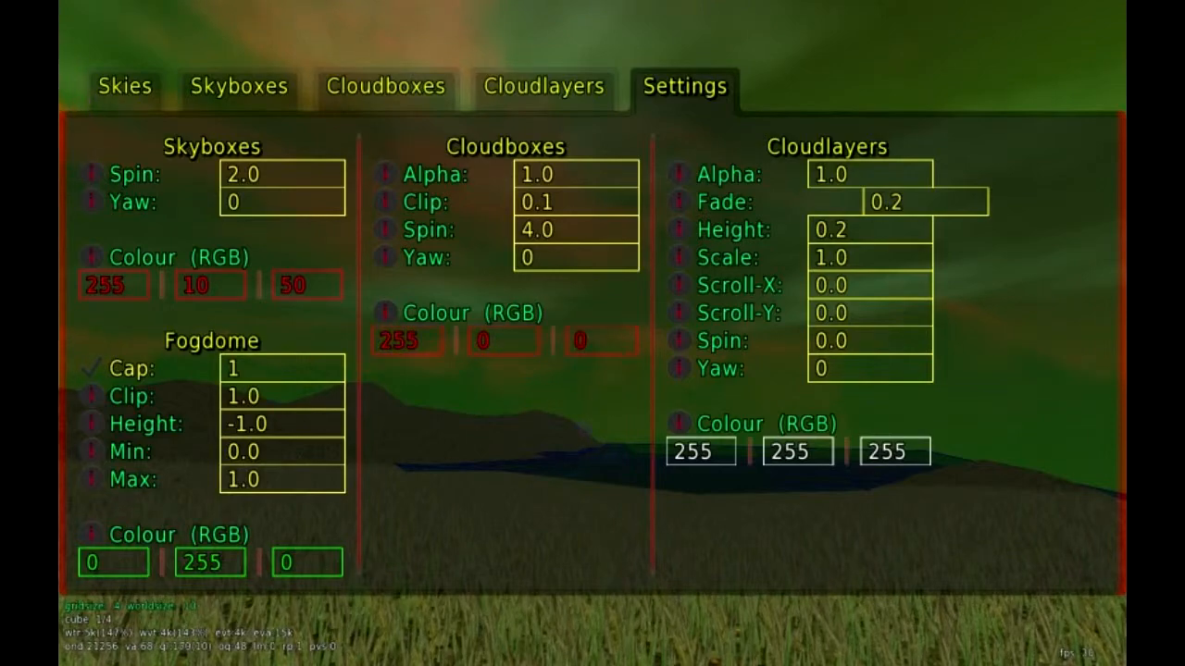
key(Escape)
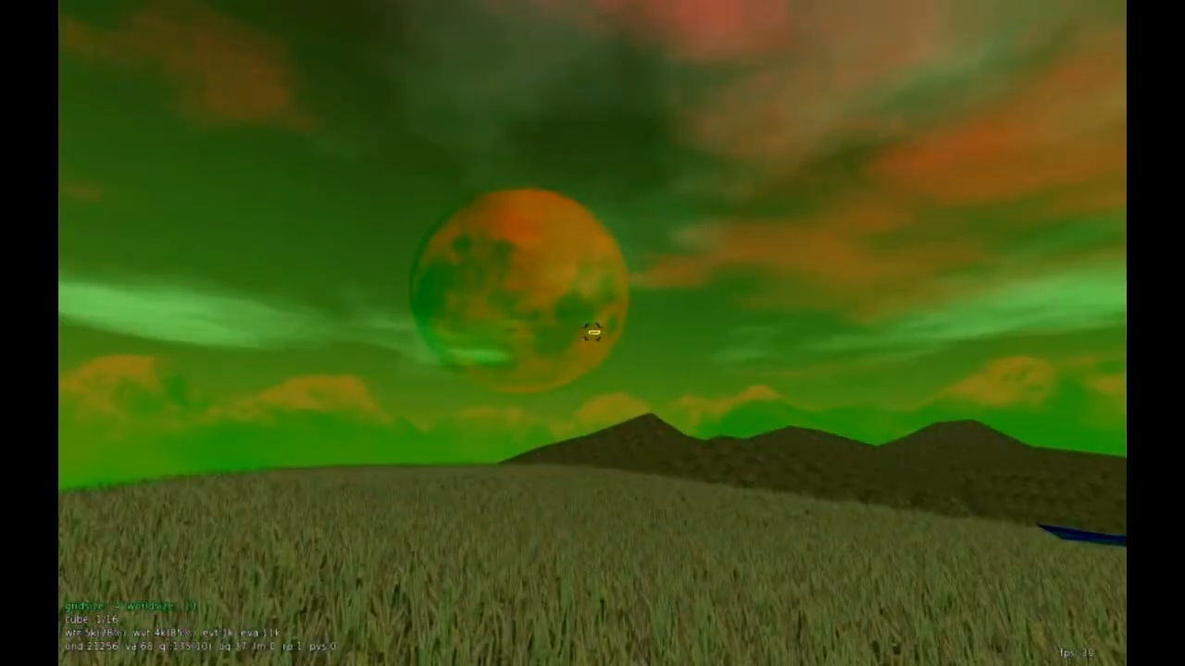
- Set the cloudbox alpha to 0.3 in the sky settings and return to the map view
key(F5)
click(581, 98)
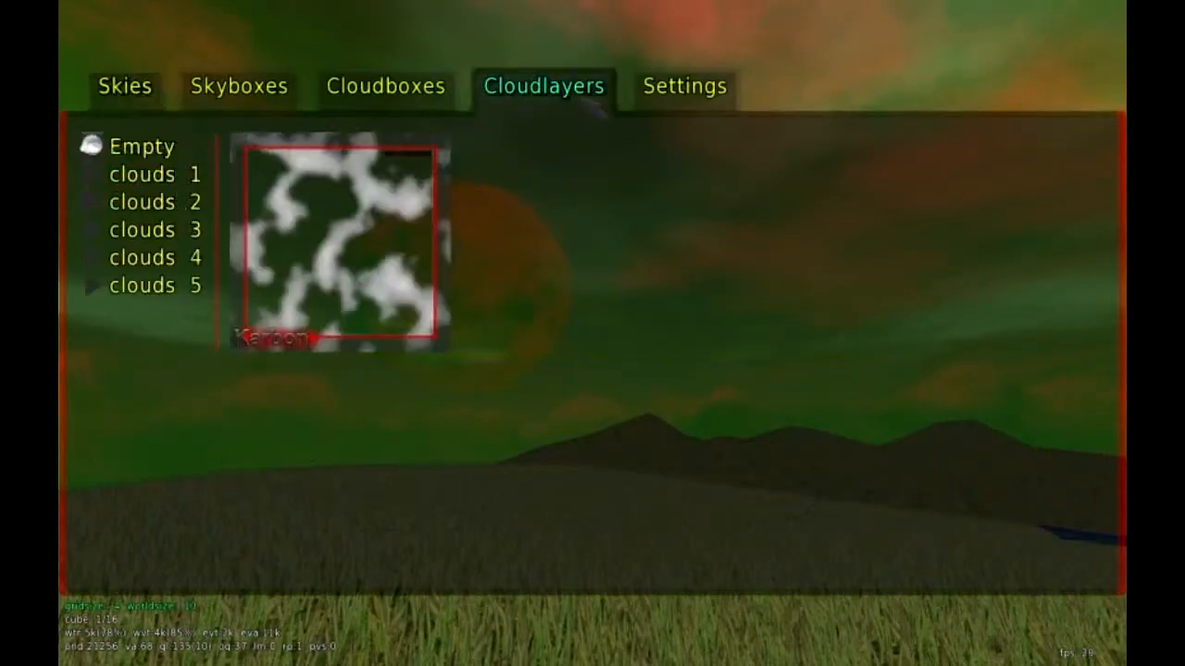
click(685, 101)
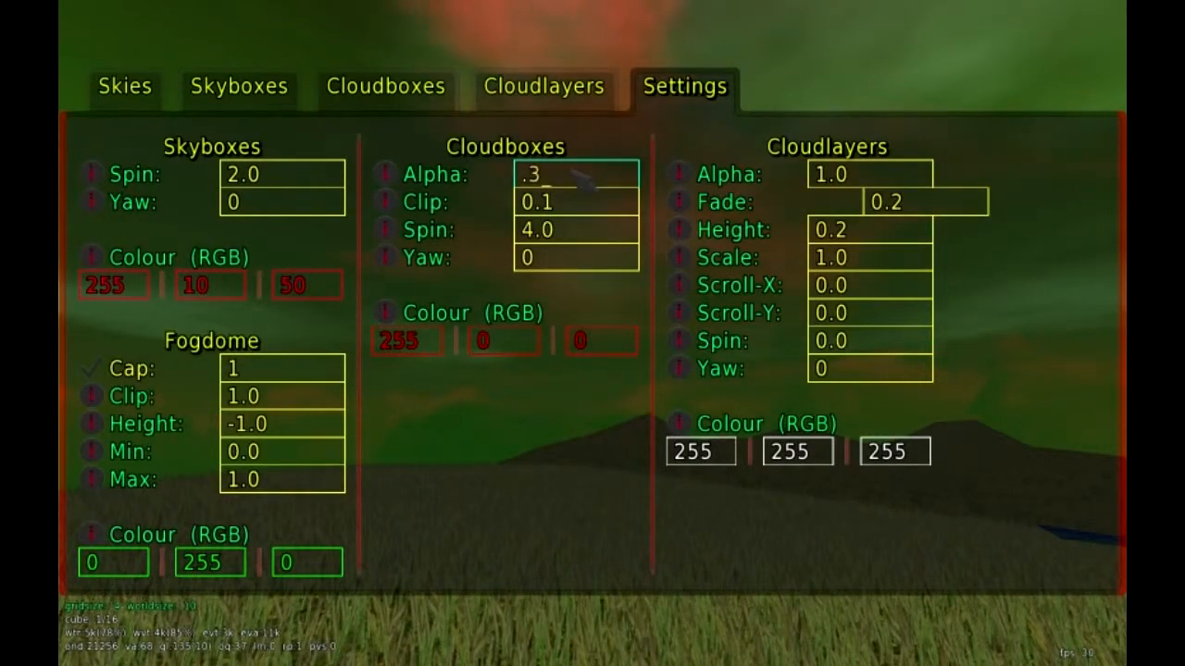
key(Escape)
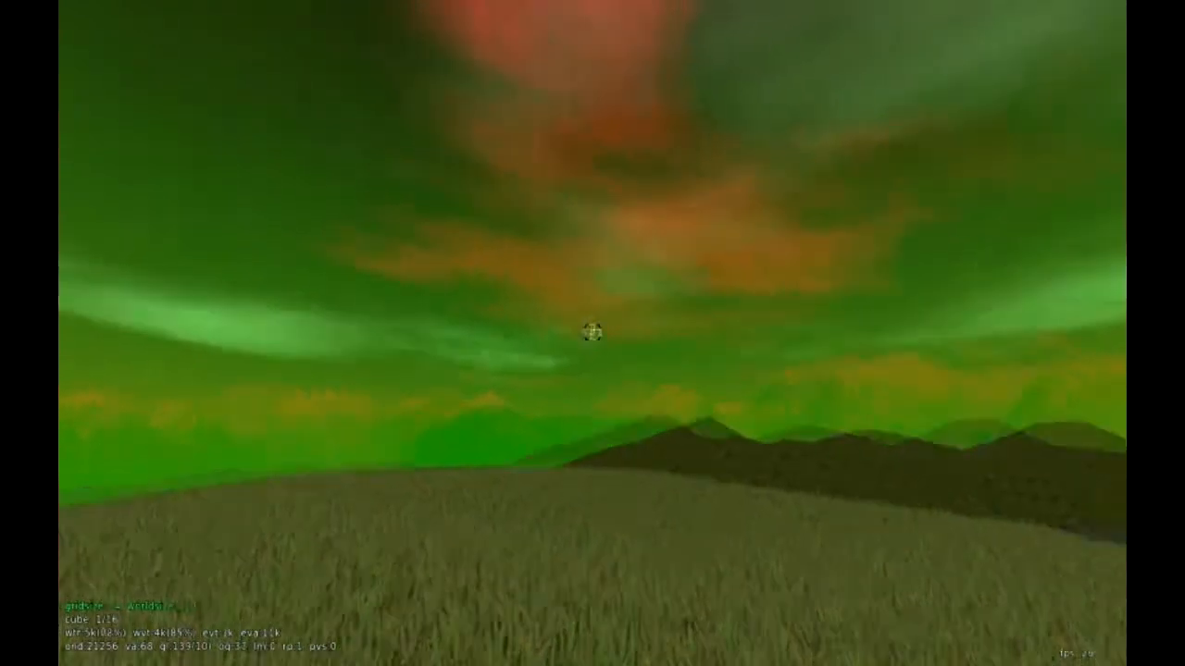
- Turn off the fogdome by setting its cap to 0, clip to 0.0 and height to 0.0
key(F4)
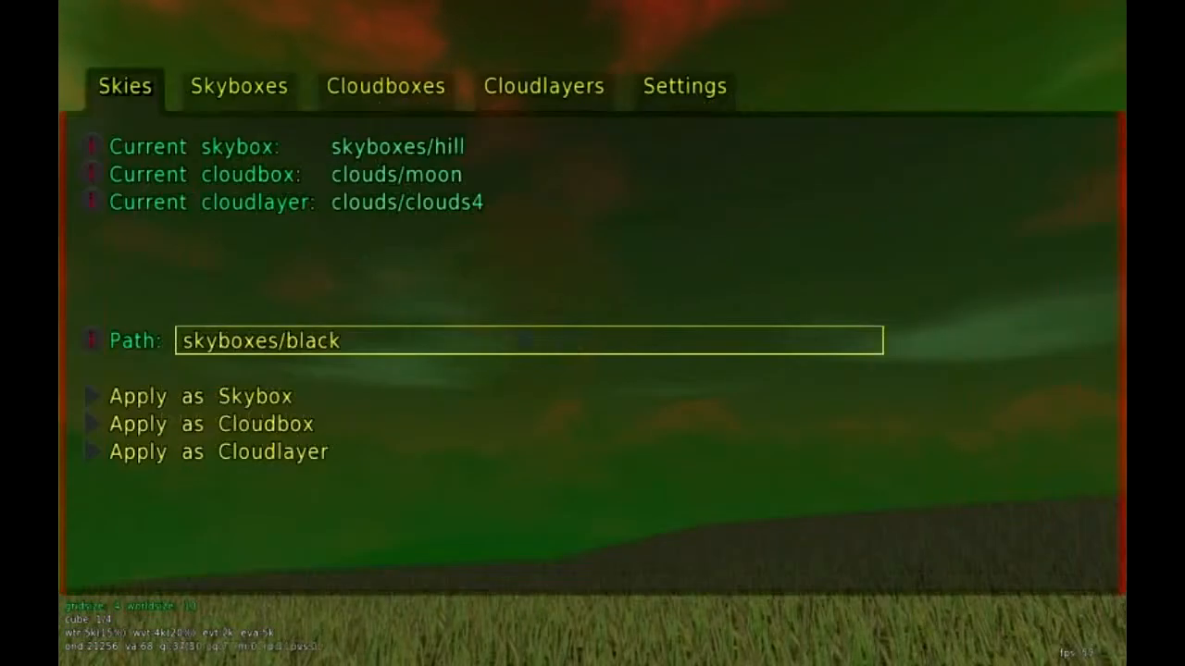
click(712, 96)
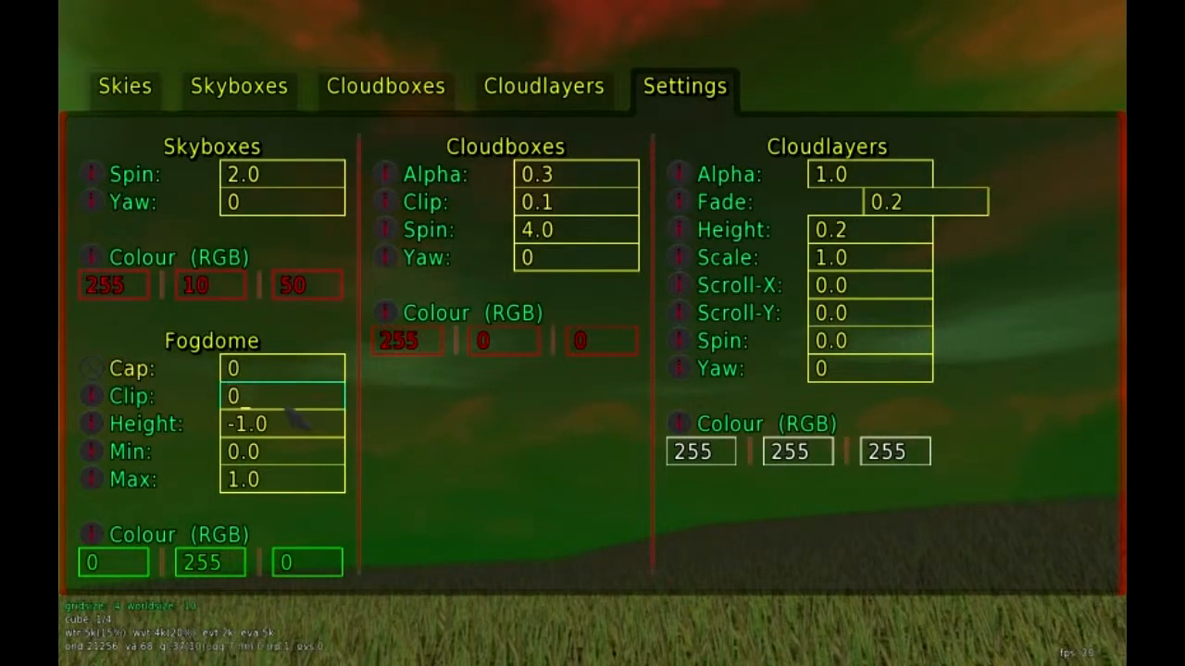
key(Return)
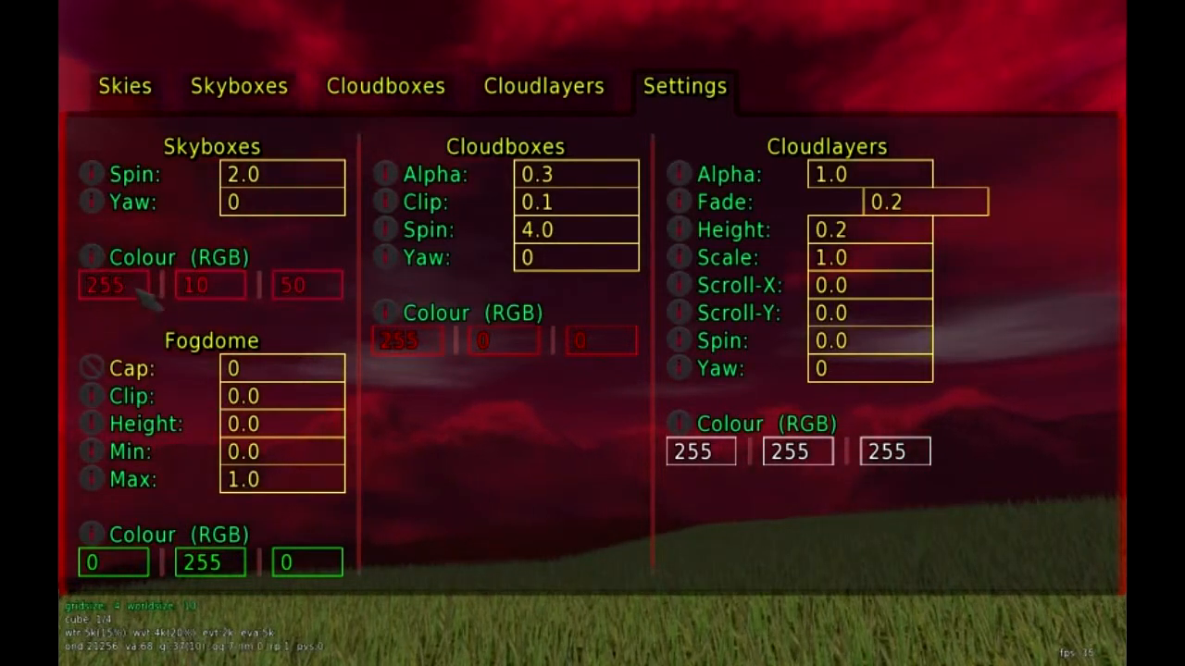
- Set the skybox colour to RGB 255, 255, 255 and view the sky in the map
click(234, 289)
text(255)
key(Return)
click(328, 290)
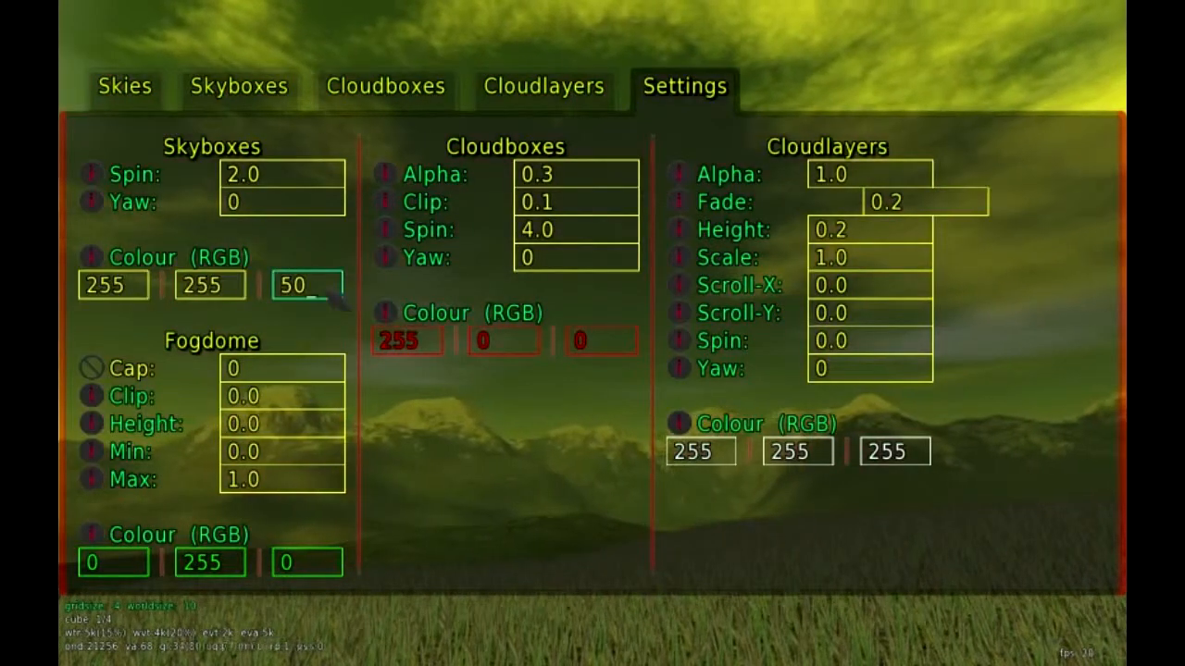
key(BackSpace)
key(BackSpace)
text(255)
key(Return)
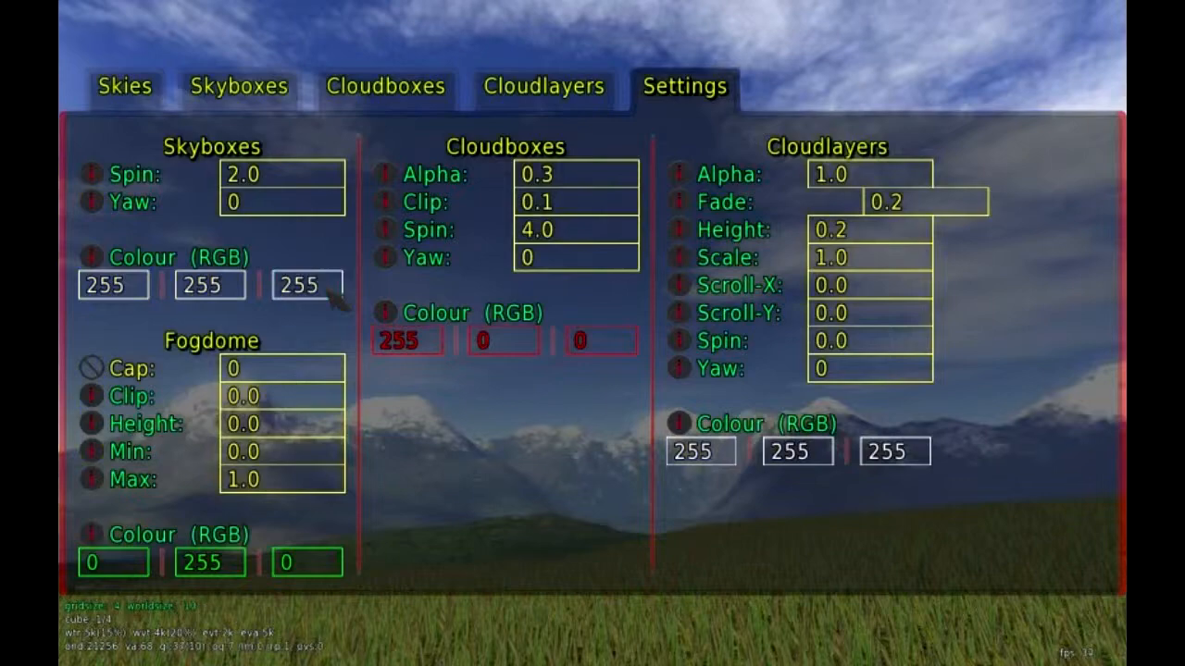
key(Escape)
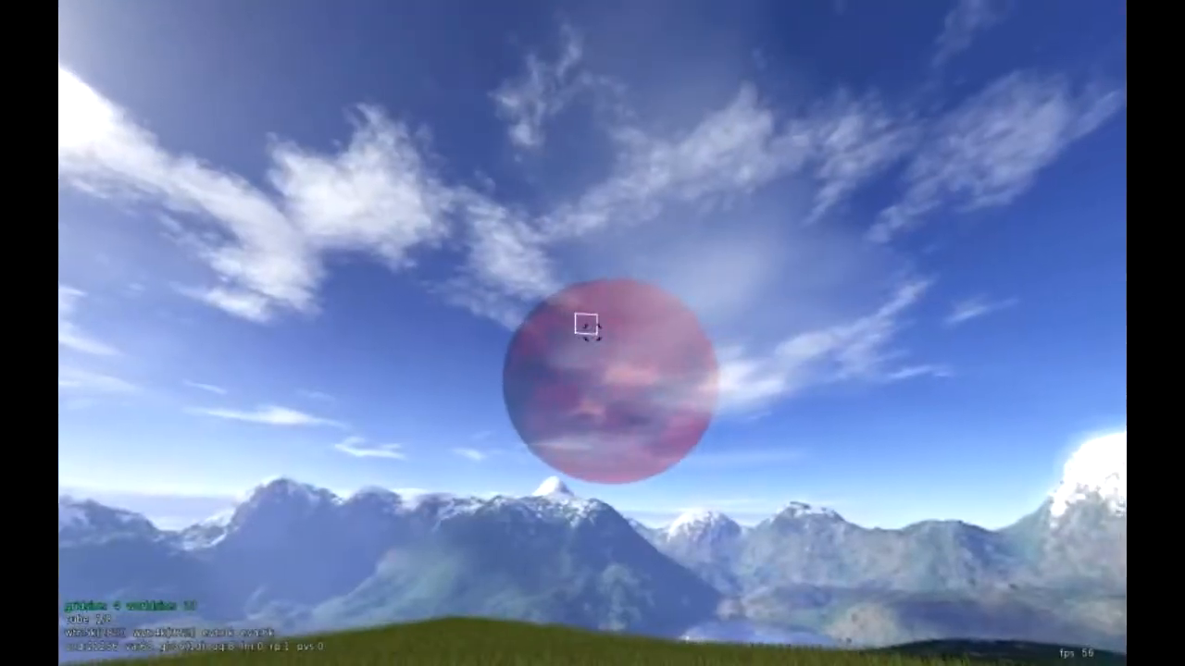
- Try a cloudbox alpha of 0.1 in the sky settings and set it back to 1.0
key(Escape)
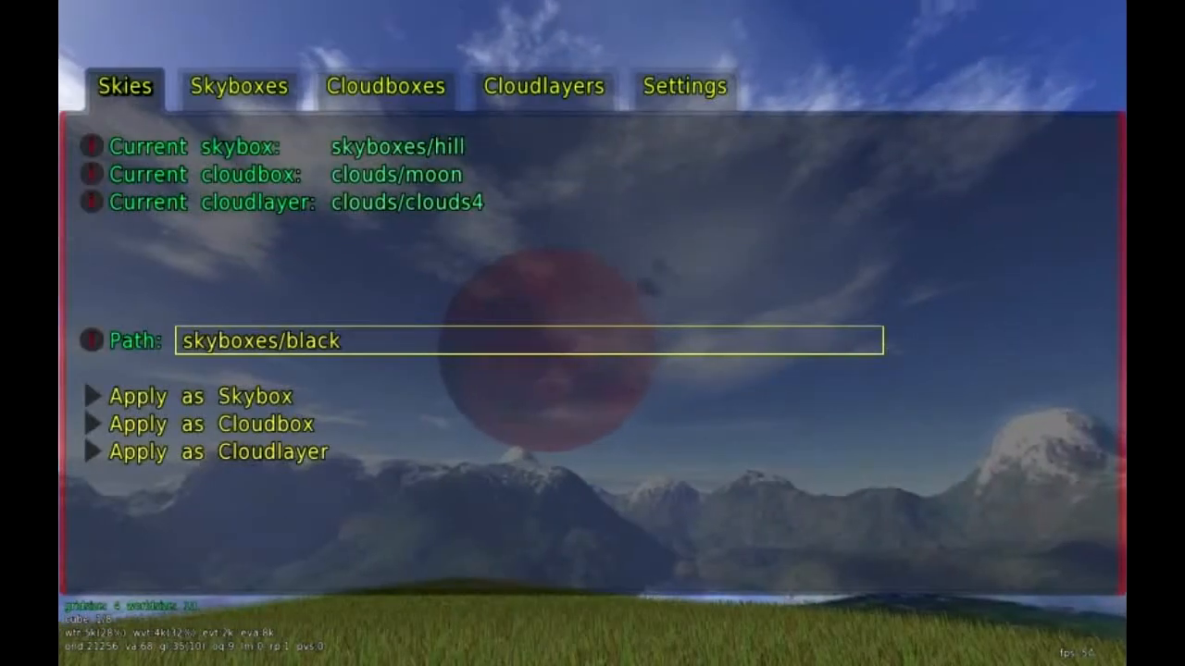
click(721, 102)
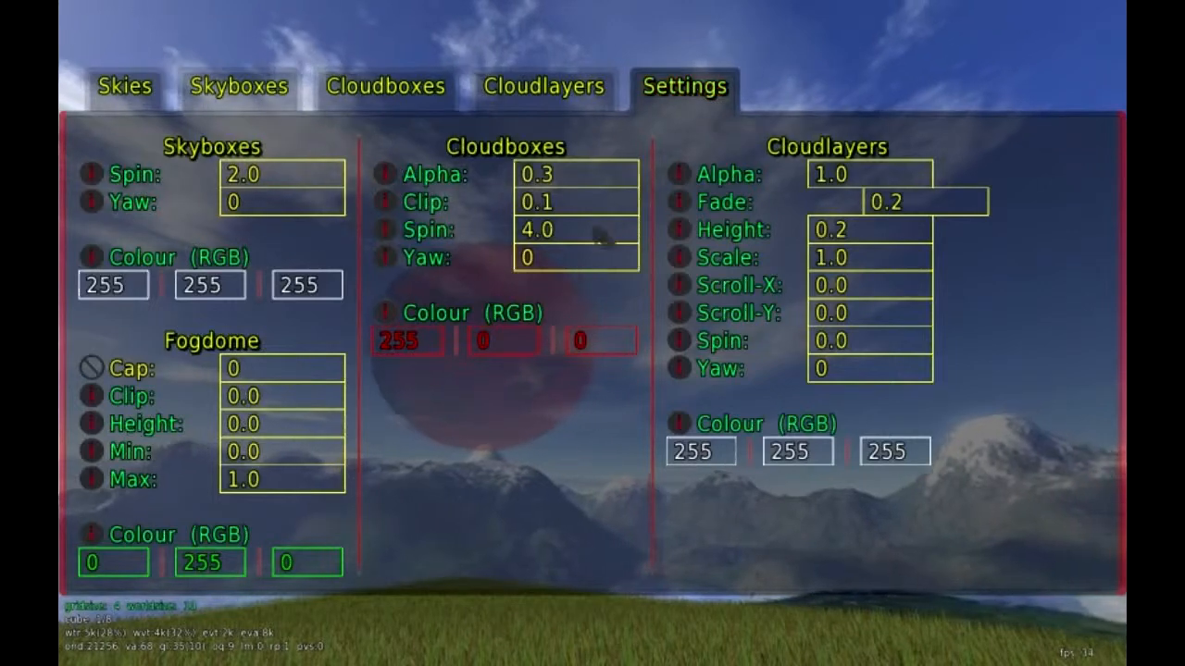
click(594, 183)
key(BackSpace)
text(1)
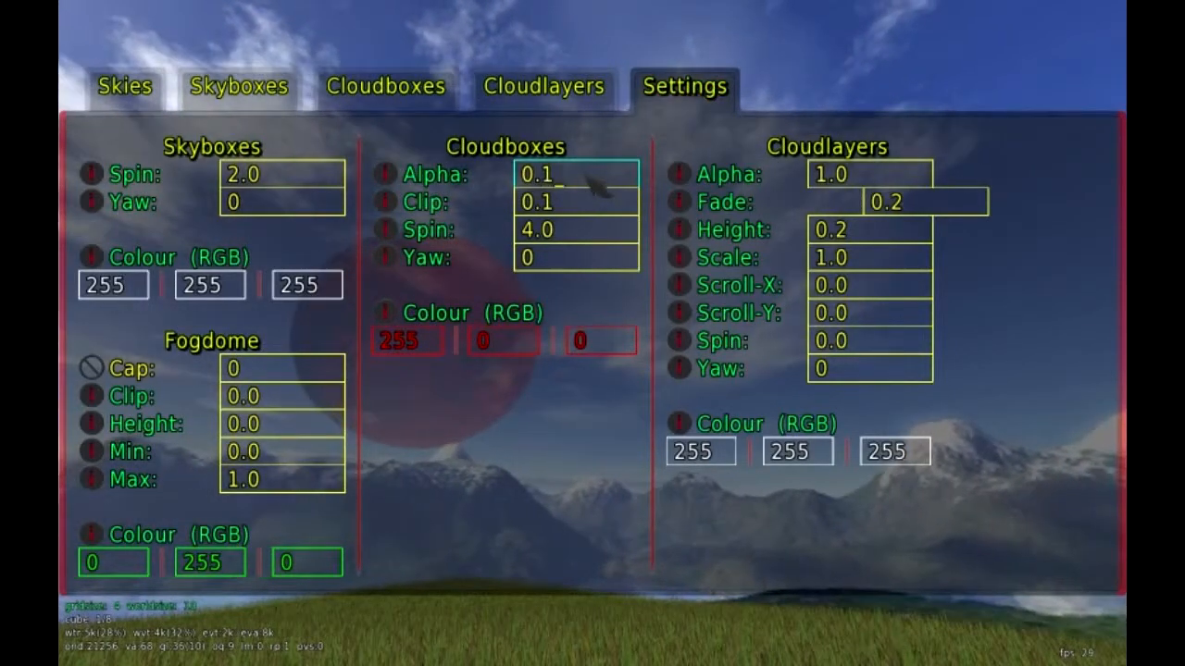
key(Return)
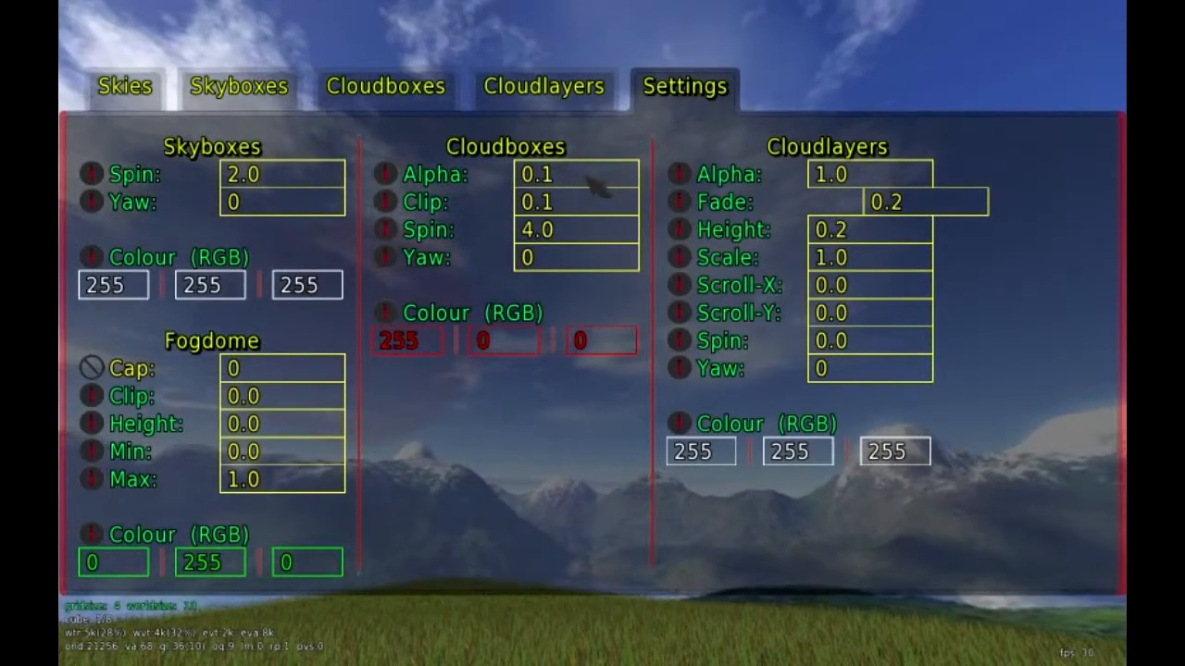
click(597, 186)
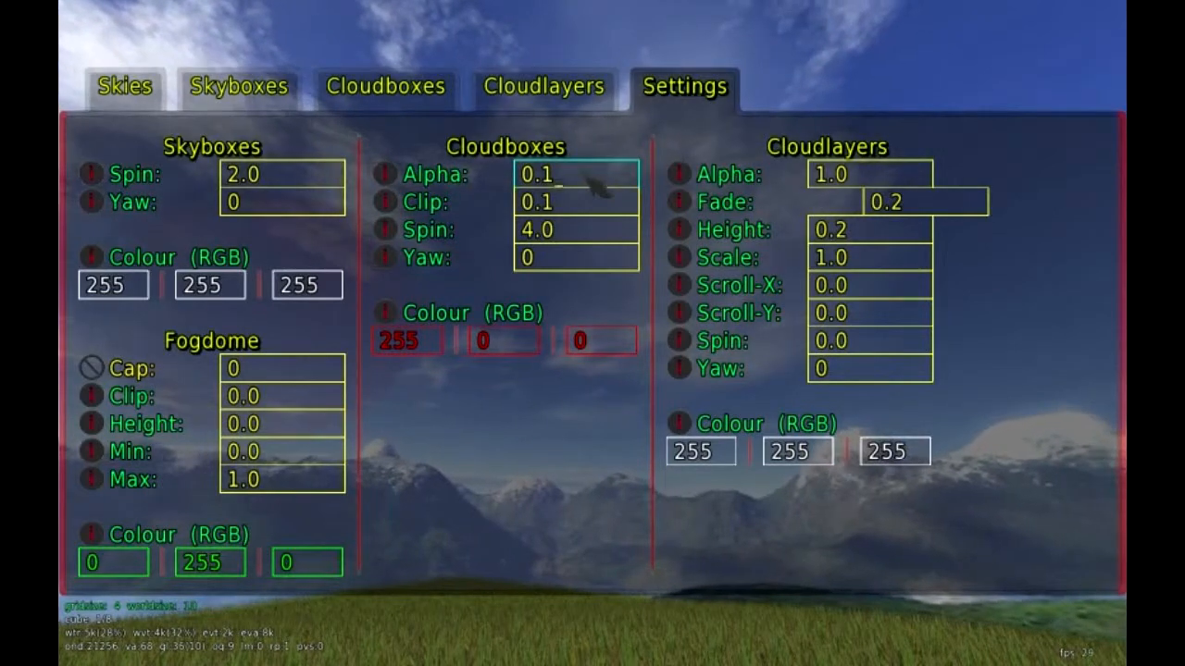
key(Return)
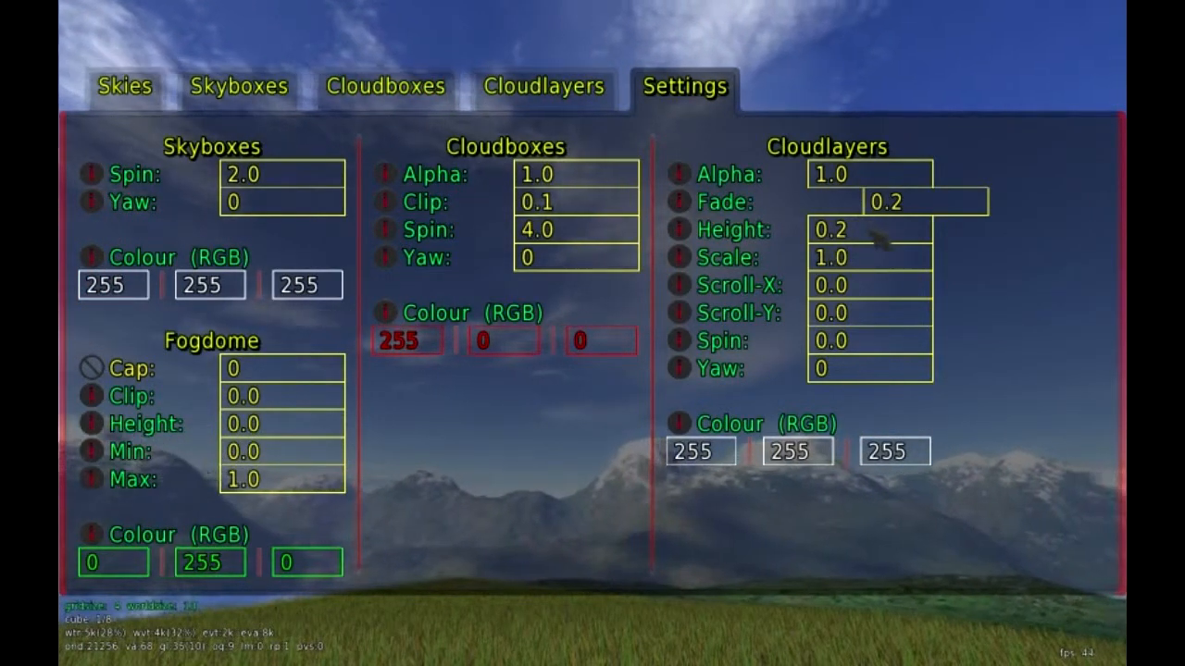
- Set the cloudlayer scale to 0.2
click(873, 266)
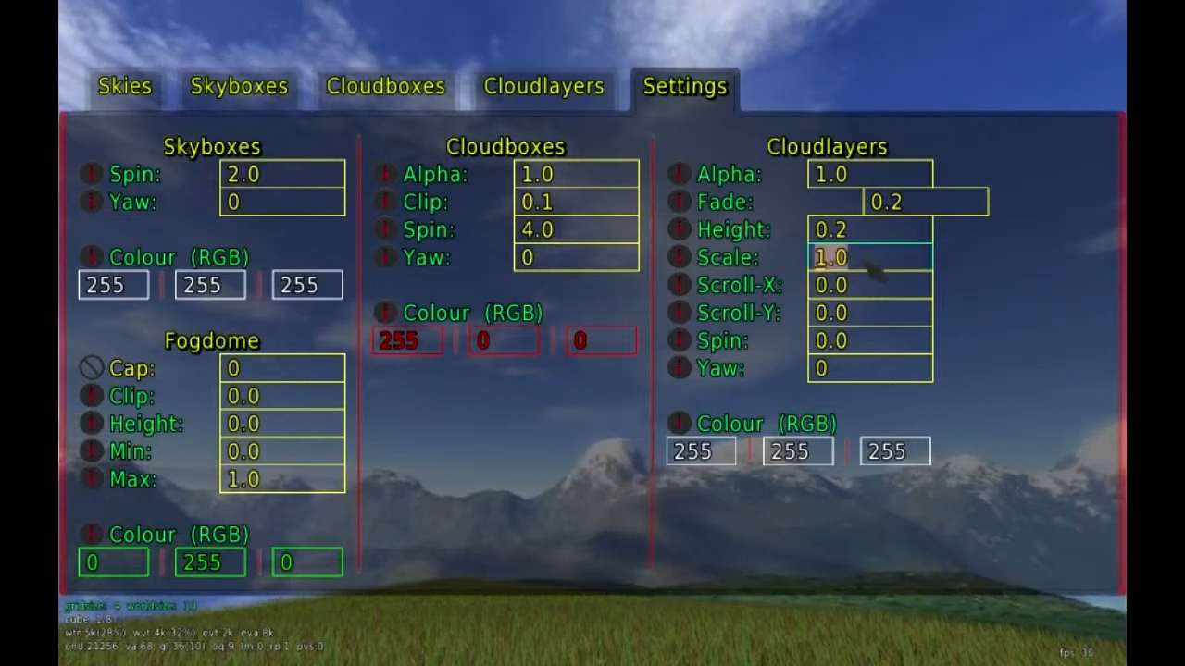
text(0.2)
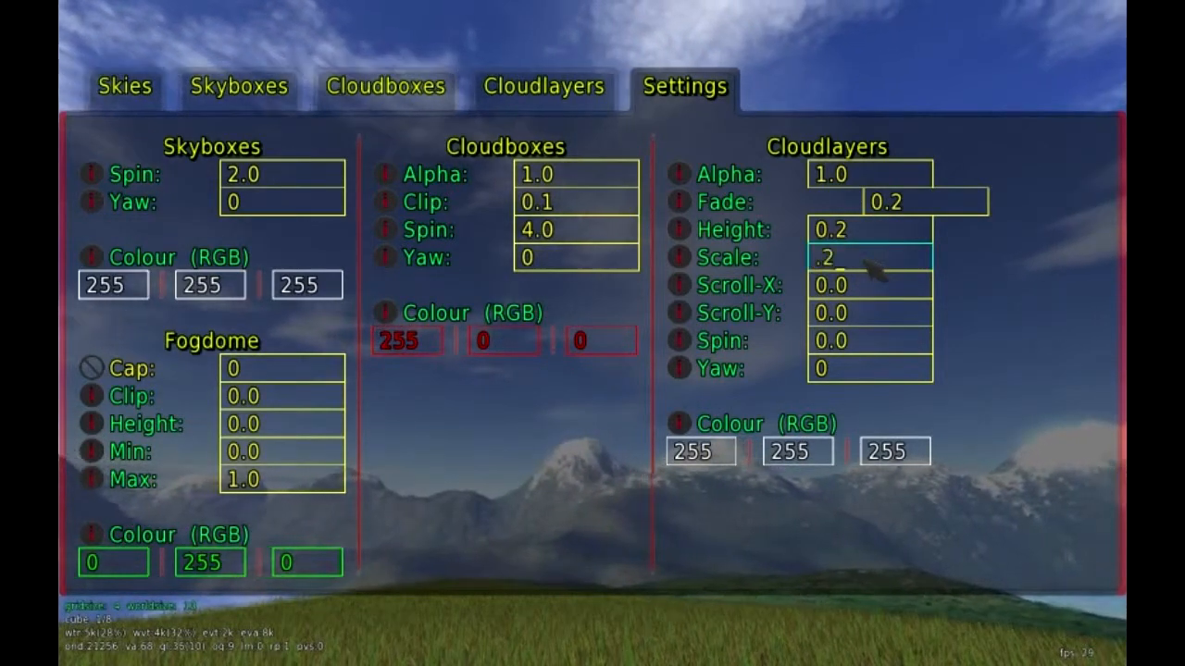
key(Return)
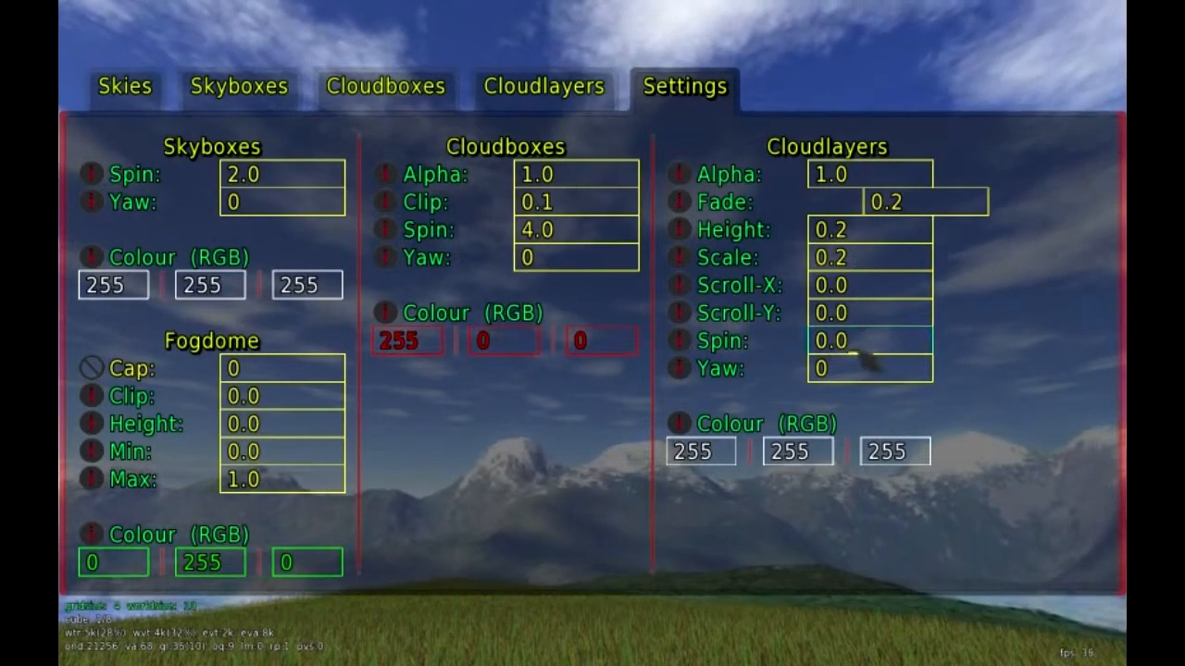
- Set the cloudlayer spin to 3.0
click(874, 348)
key(BackSpace)
key(BackSpace)
key(BackSpace)
text(3.0)
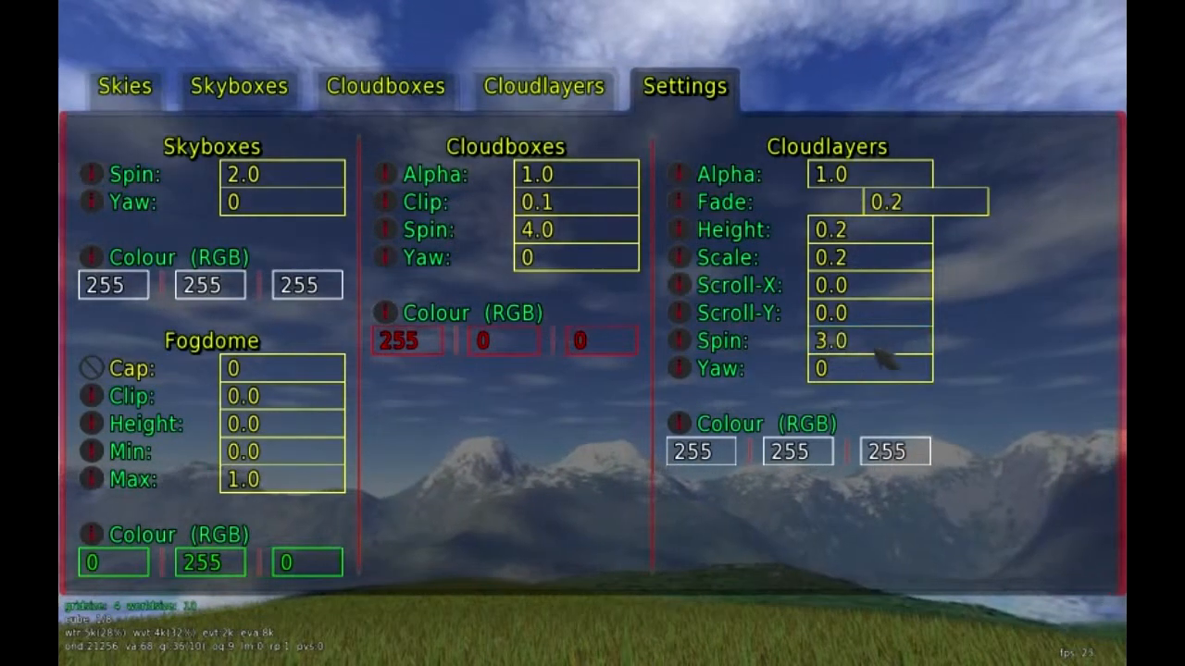
key(Return)
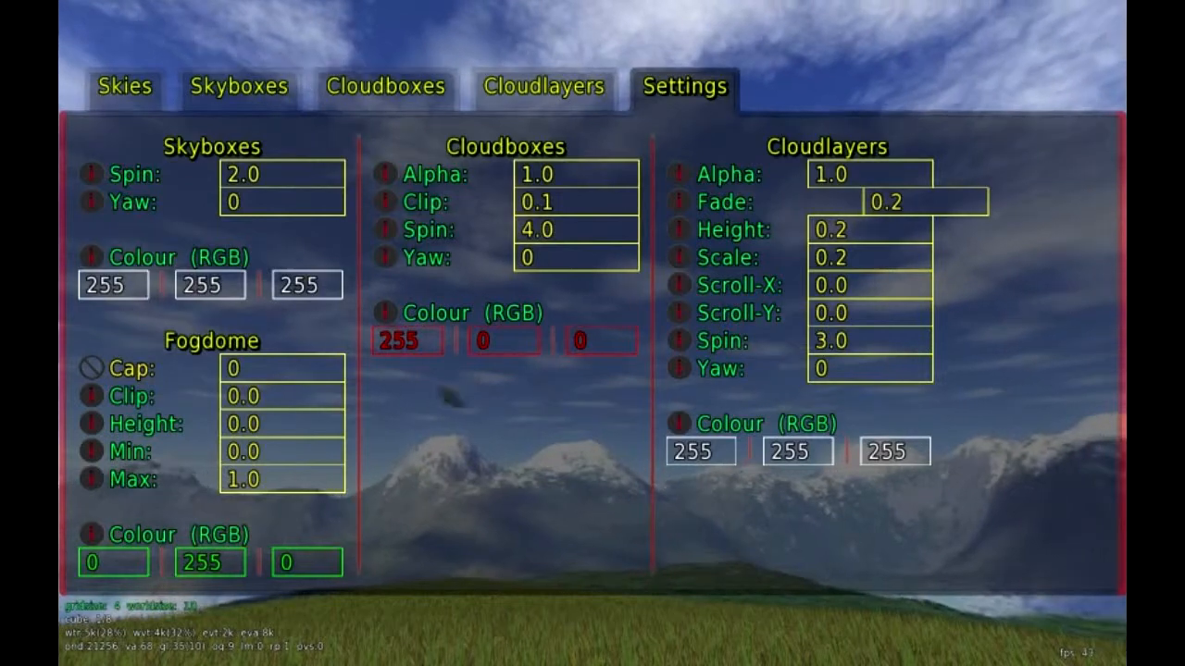
- Stop the skybox rotation by setting its spin to 0.0
click(266, 184)
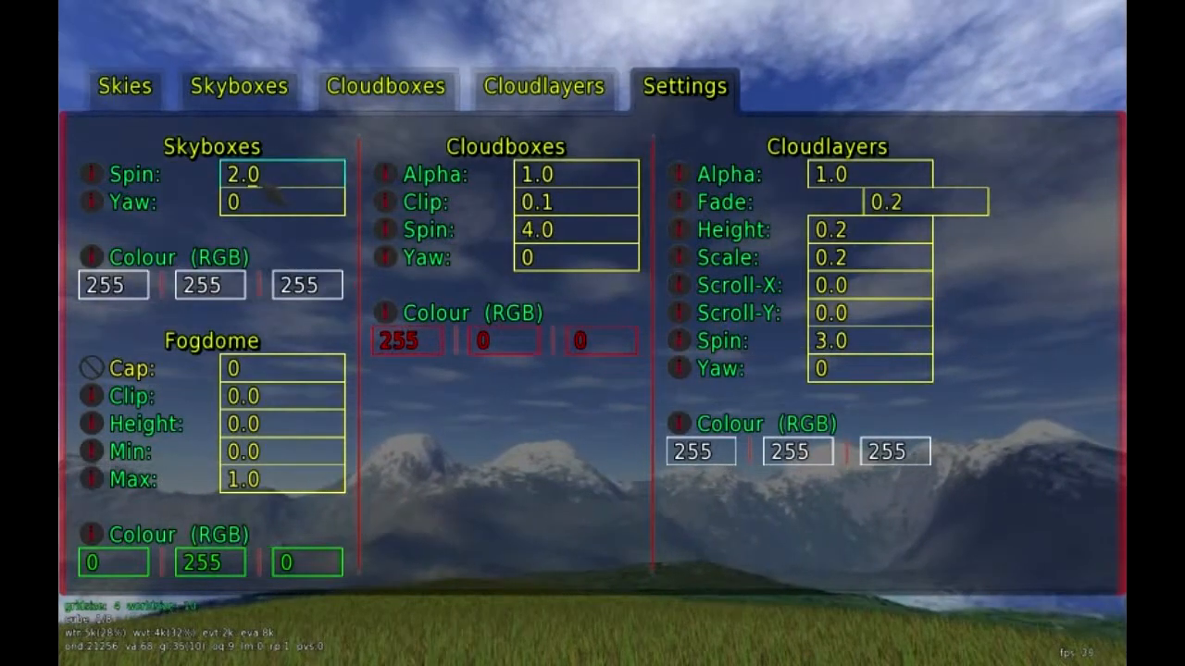
key(BackSpace)
key(BackSpace)
key(BackSpace)
text(0.0)
key(Return)
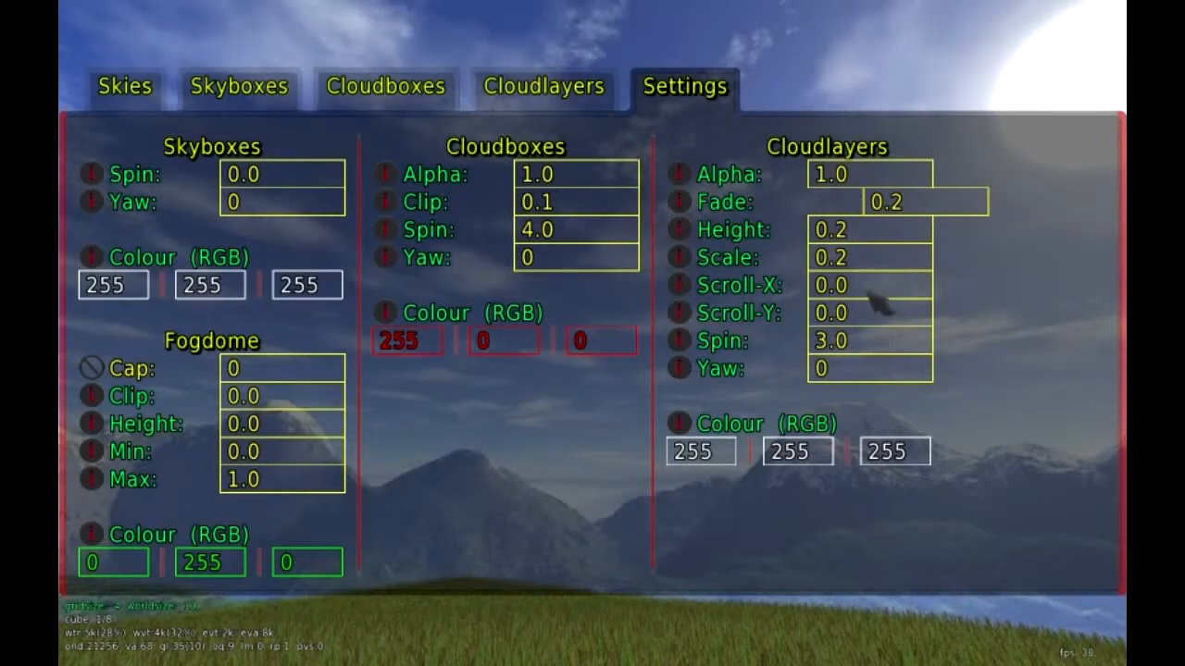
key(Return)
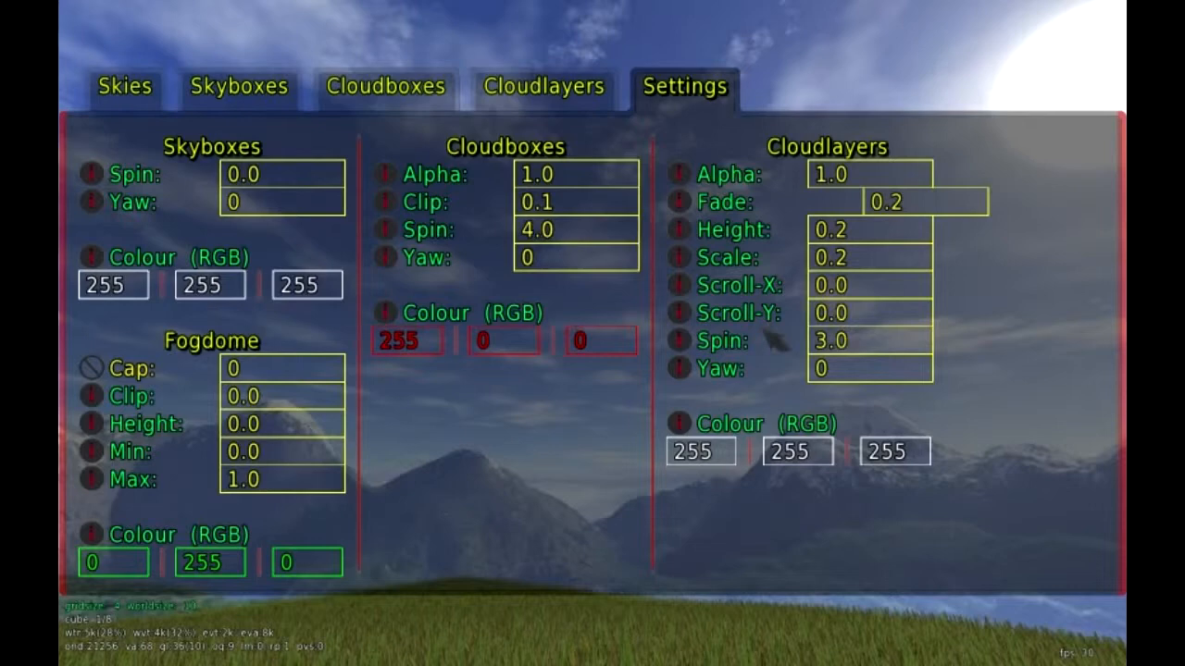
- Set both the Scroll-X and Scroll-Y values of the cloudlayer to 5.0
click(857, 287)
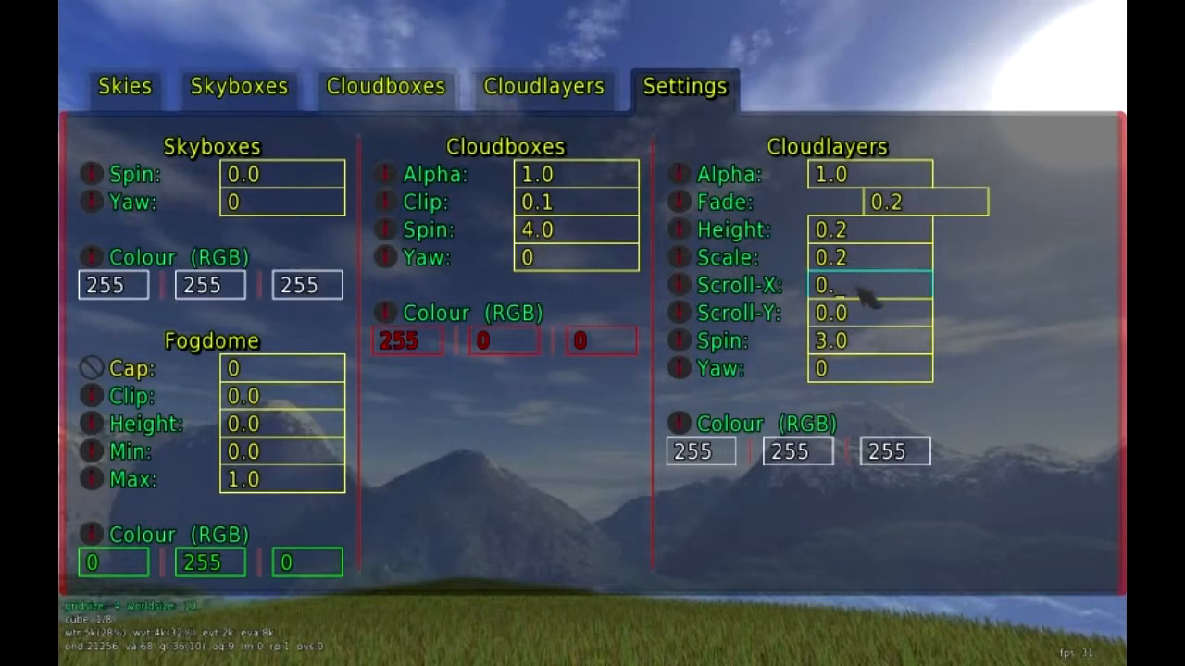
text(5)
key(Return)
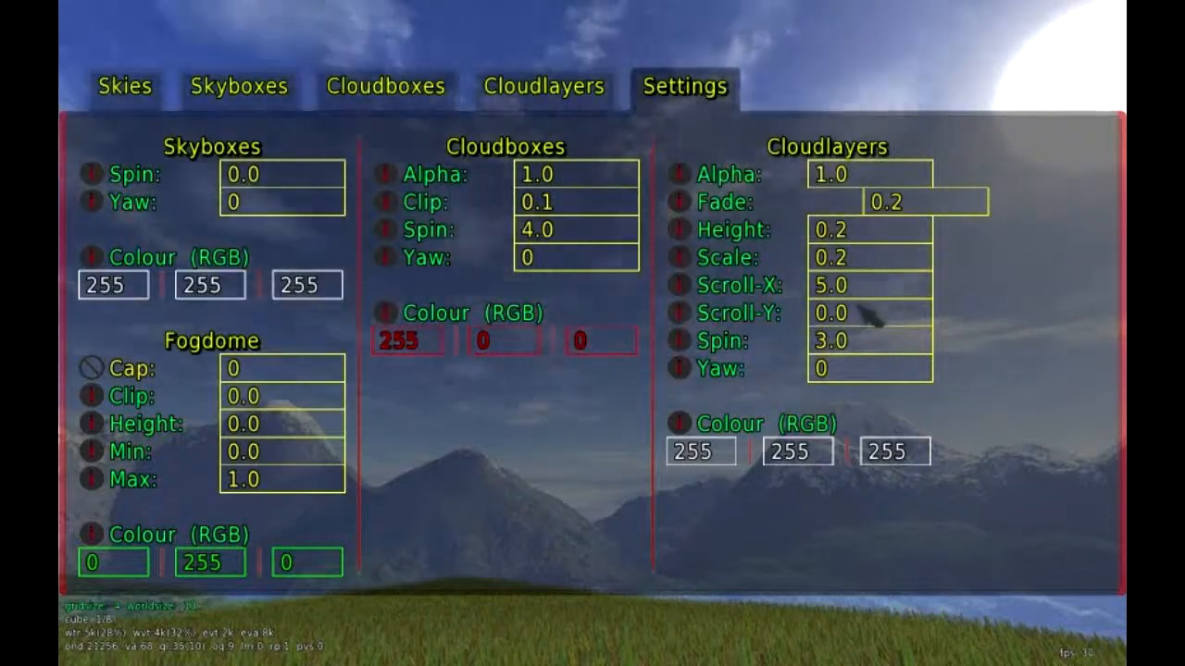
click(868, 319)
text(5)
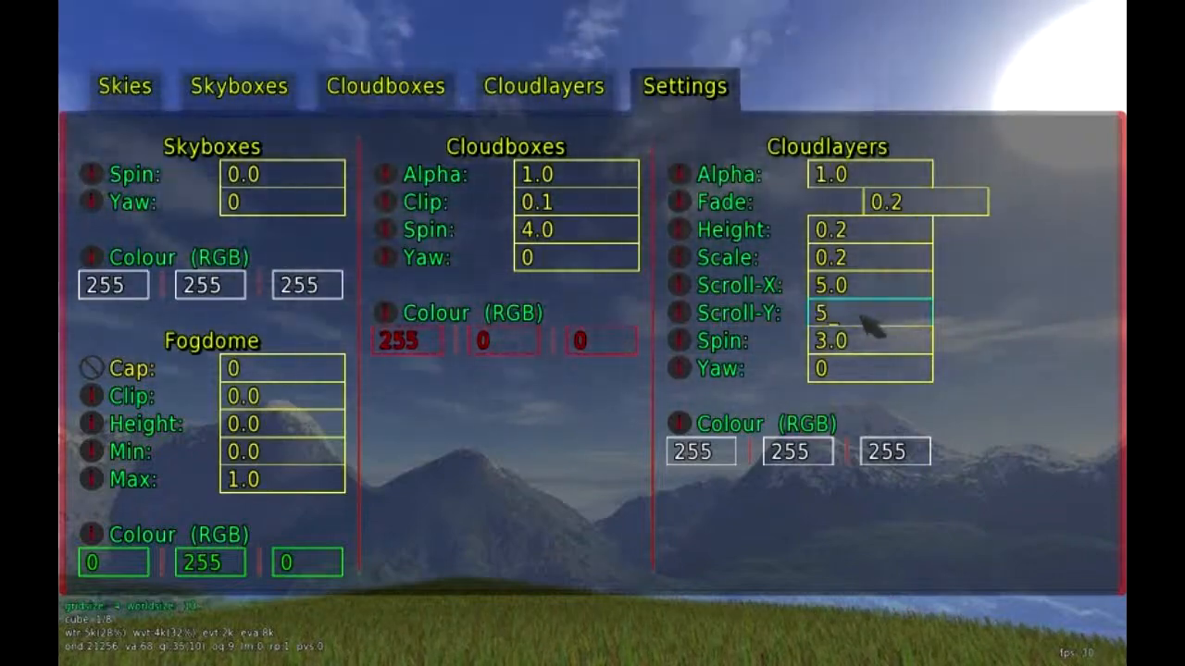
key(Return)
- Set the cloudlayer's Scroll-X to 0.0
click(898, 291)
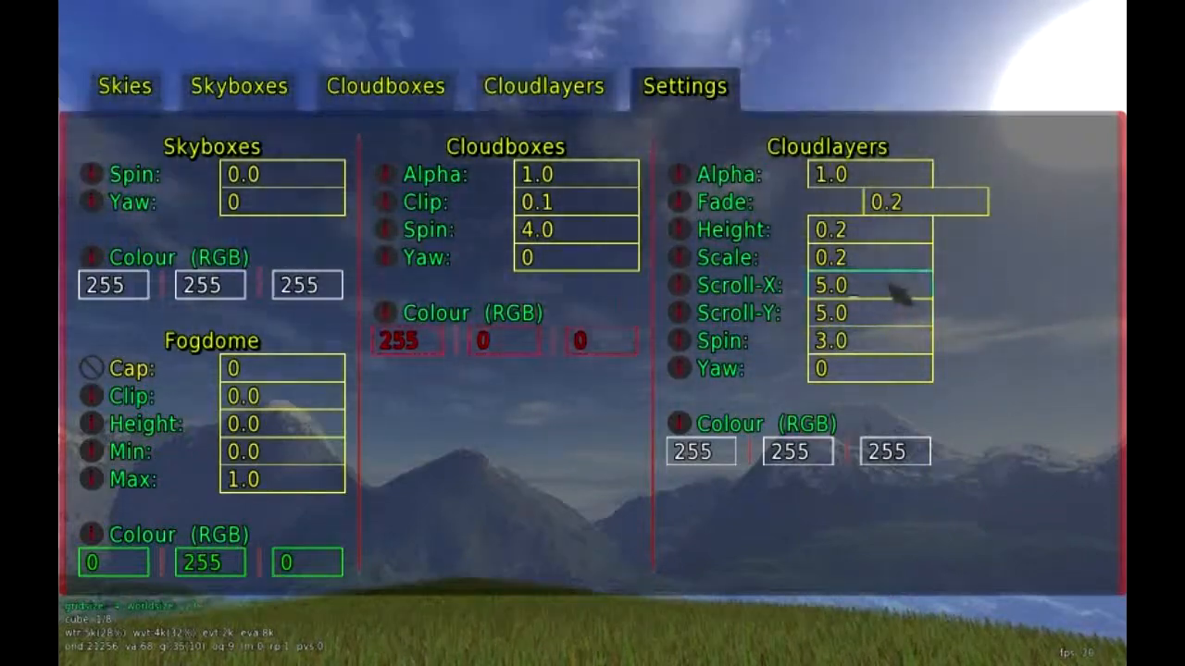
key(BackSpace)
key(BackSpace)
key(BackSpace)
text(0)
key(Return)
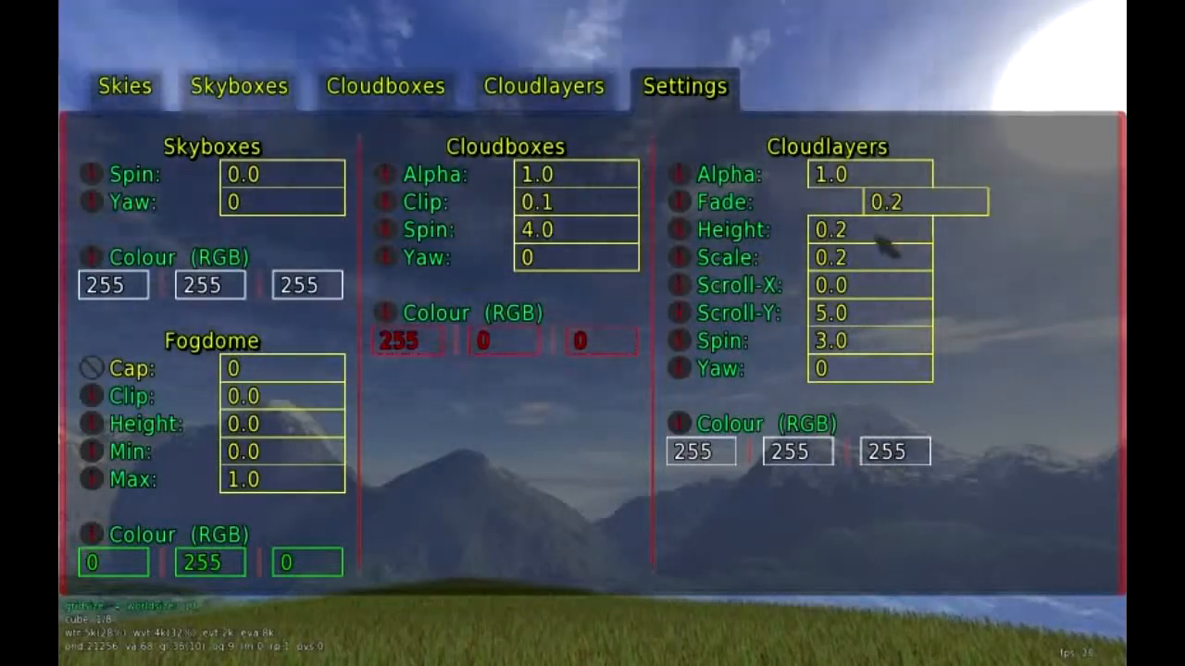
- Set the cloudlayer height to -1.0 and inspect the clouds from around the landscape
scroll(876, 238, down, 1)
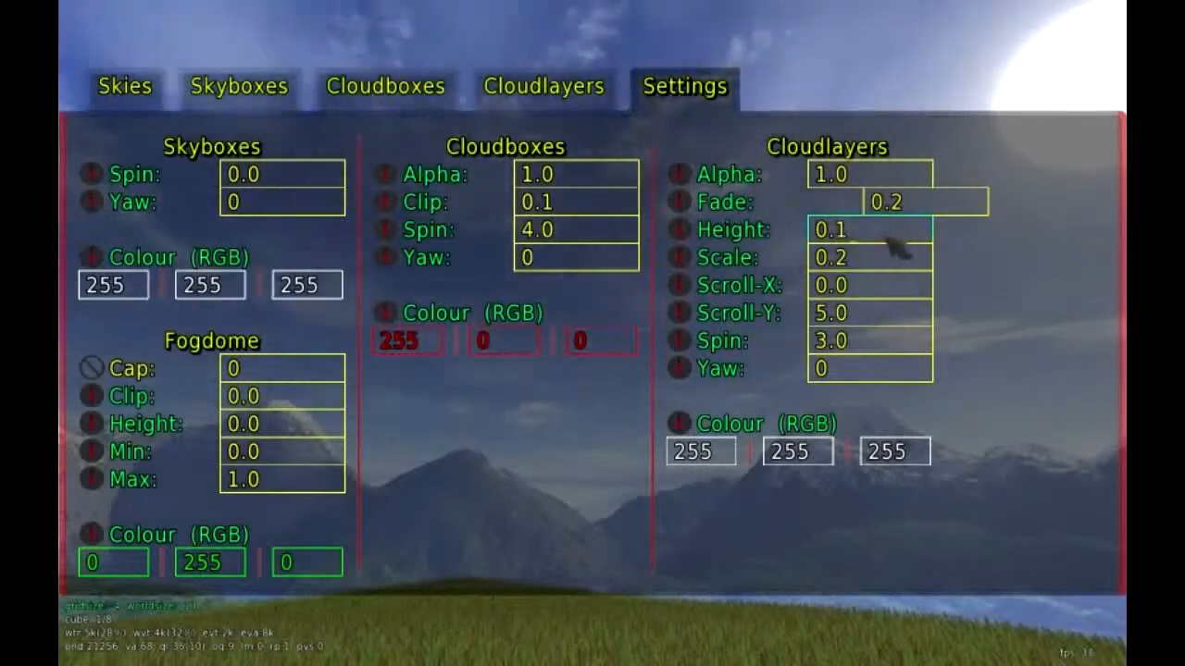
key(BackSpace)
key(BackSpace)
key(BackSpace)
text(-)
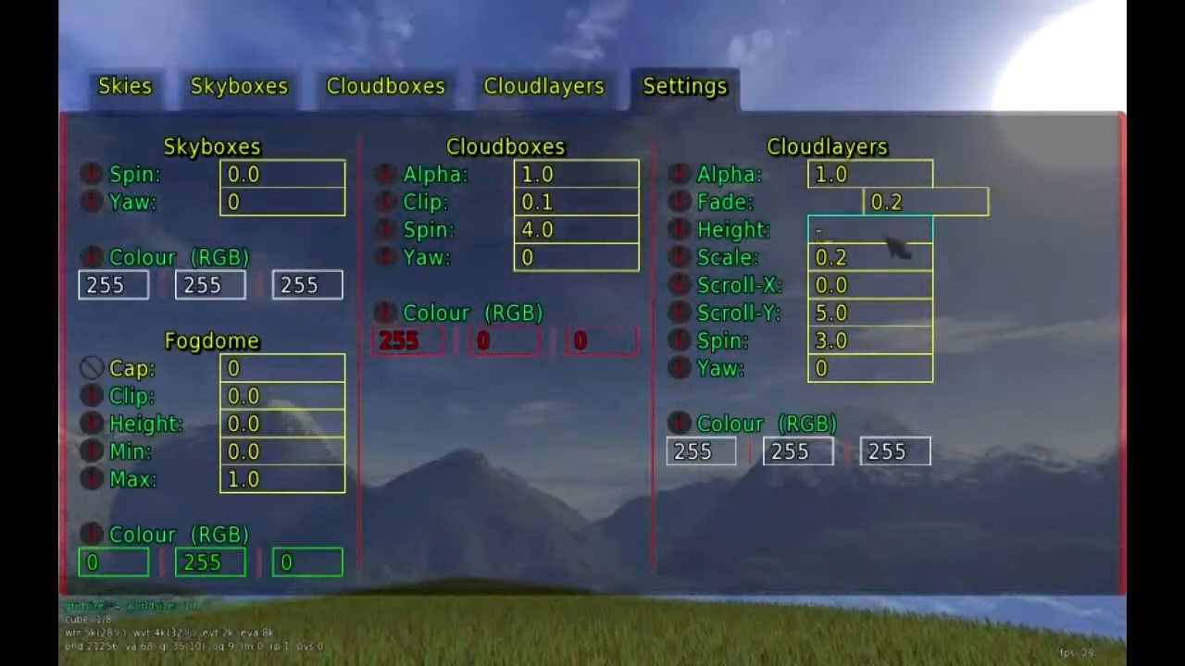
text(1)
key(Return)
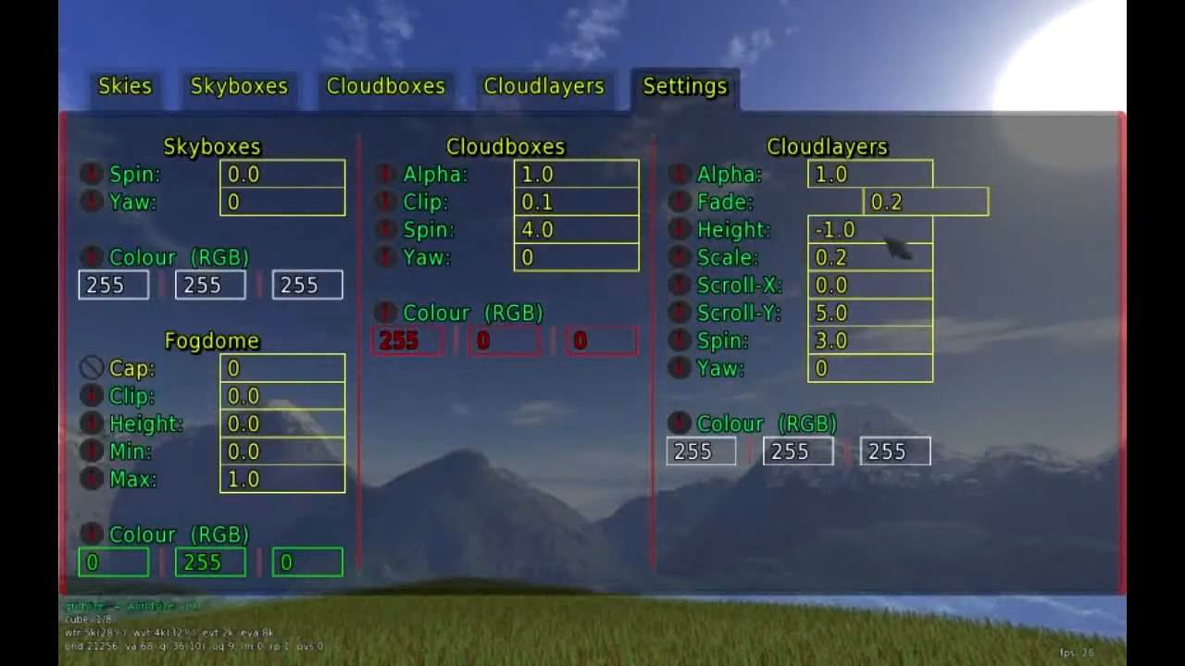
key(Escape)
key(w)
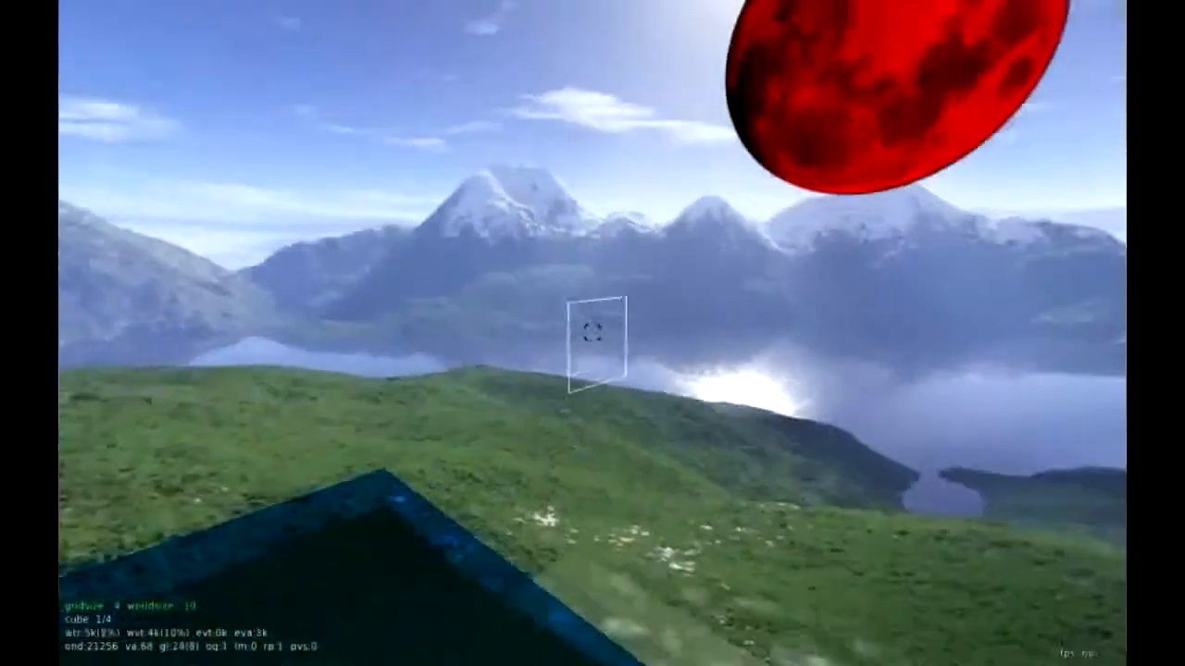
key(a)
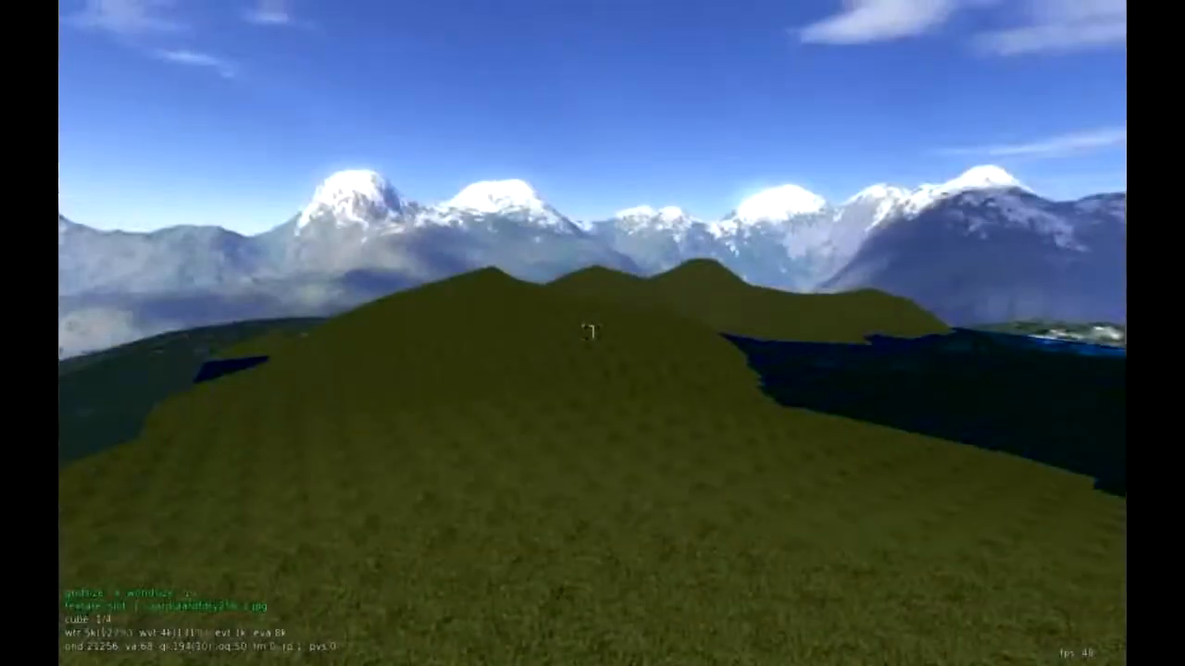
- Reopen the sky settings to continue adjusting the cloudlayer
key(F6)
click(577, 107)
click(681, 108)
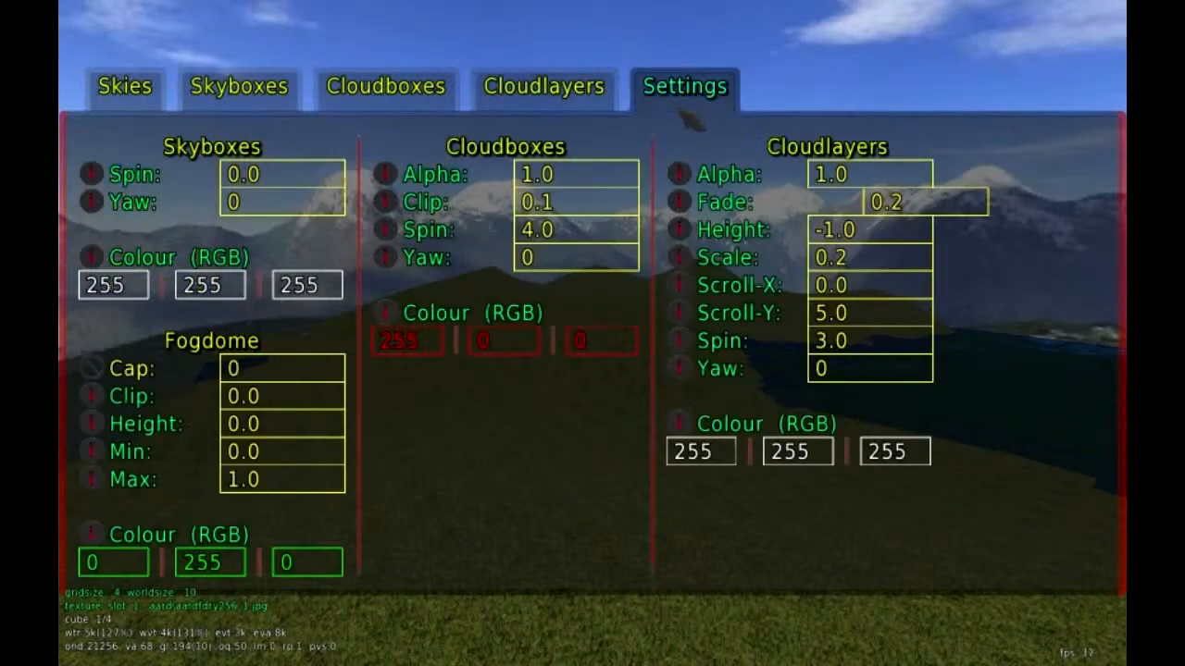